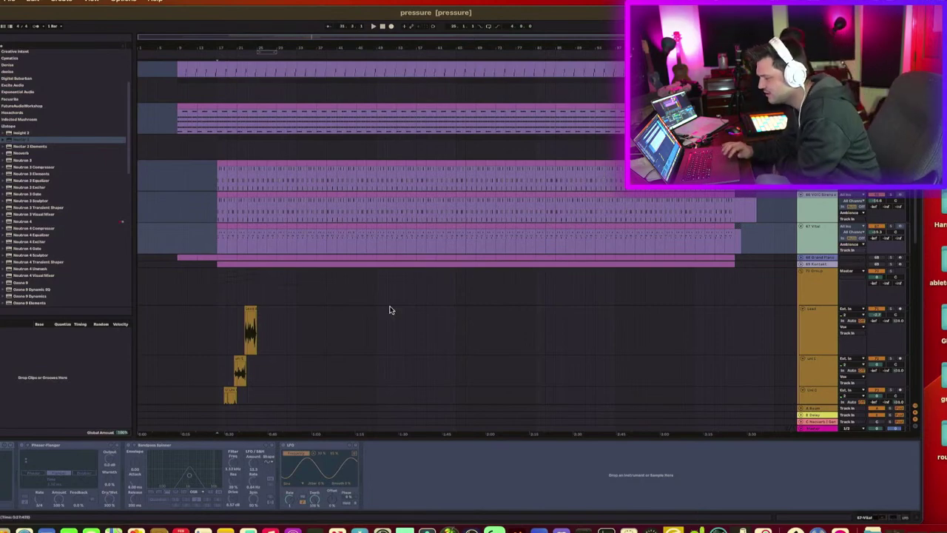
Step: Play the arrangement from shortly before the first staggered vocal clips to hear the stacked takes
scroll(390, 306, "down", 4)
scroll(388, 305, "down", 6)
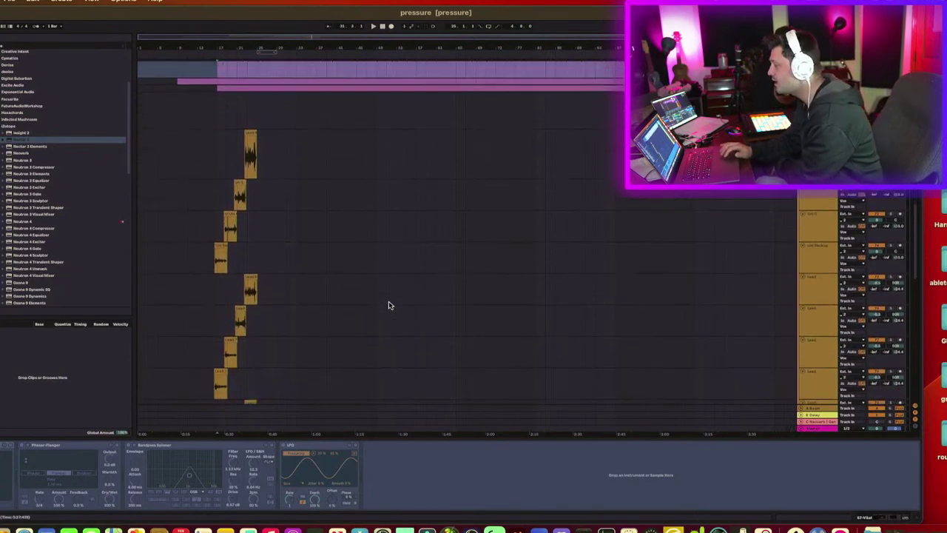
scroll(389, 305, "up", 10)
scroll(388, 305, "down", 8)
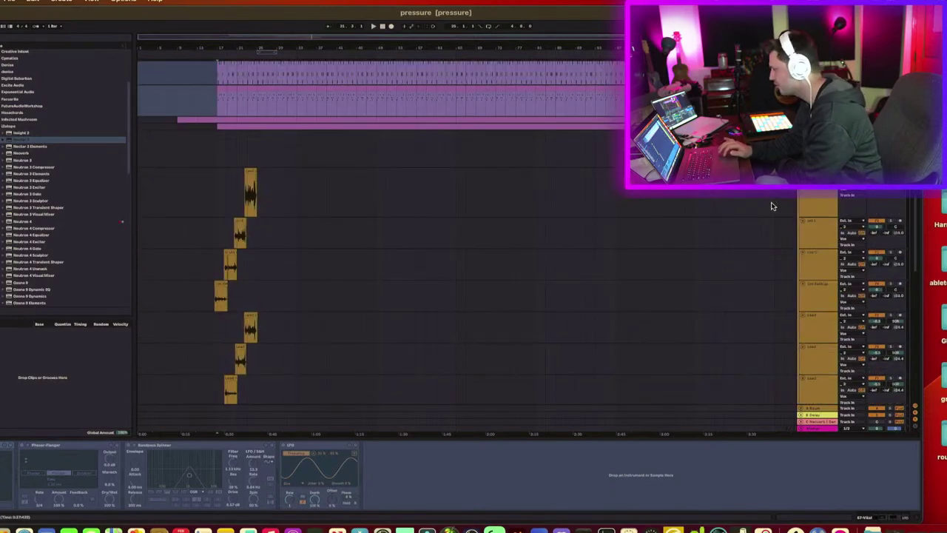
scroll(571, 210, "down", 1)
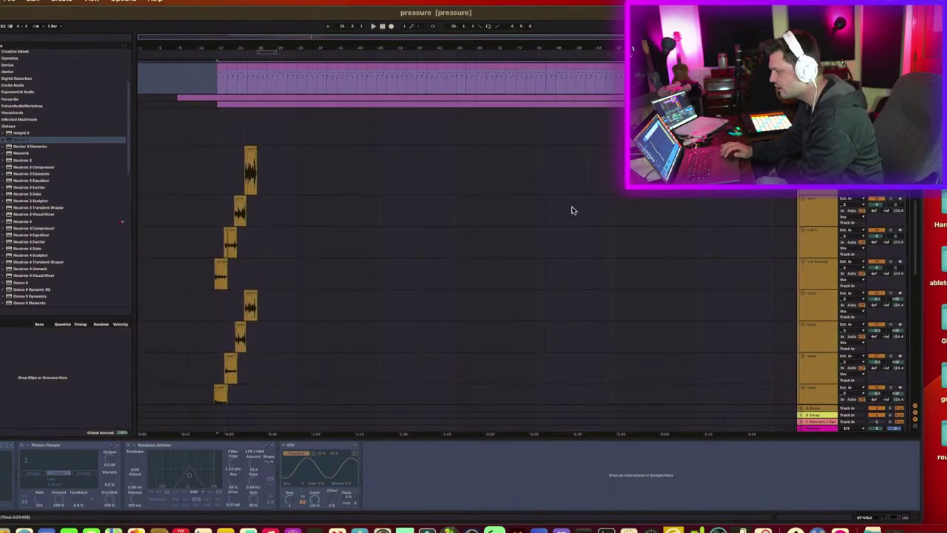
left_click(210, 286)
key("space")
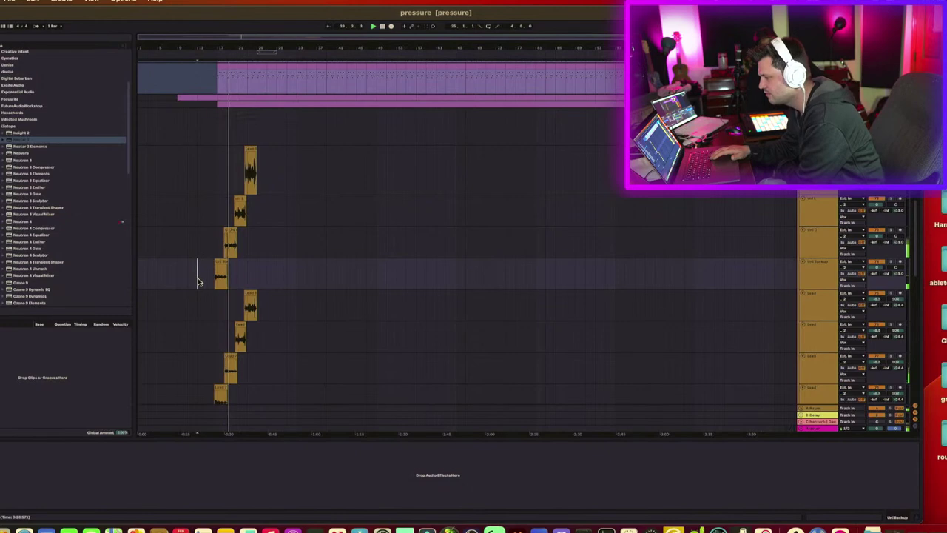
Step: In the lowest group of Lead vocals, move the third clip onto the first clip's track and the fourth onto the second clip's track
left_click_drag(218, 43, 218, 47)
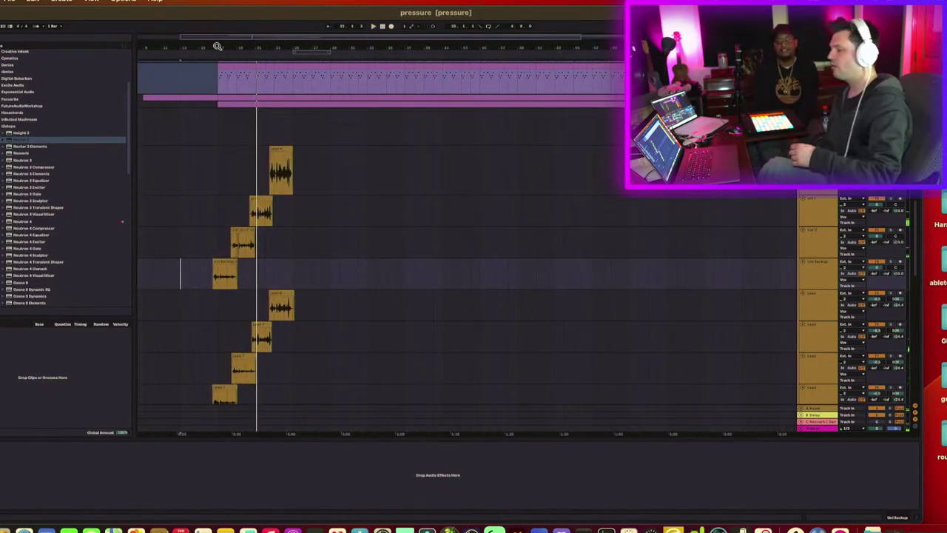
scroll(269, 262, "down", 5)
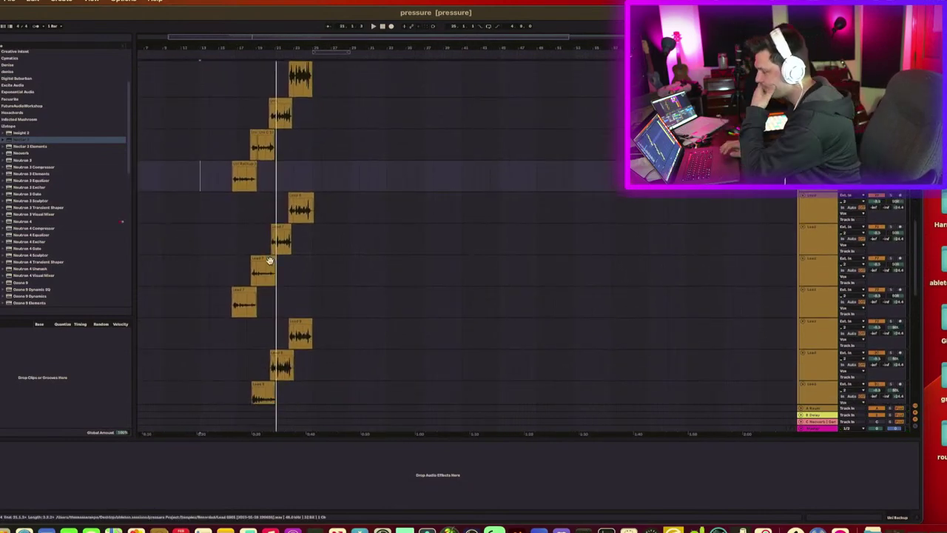
left_click_drag(254, 45, 254, 52)
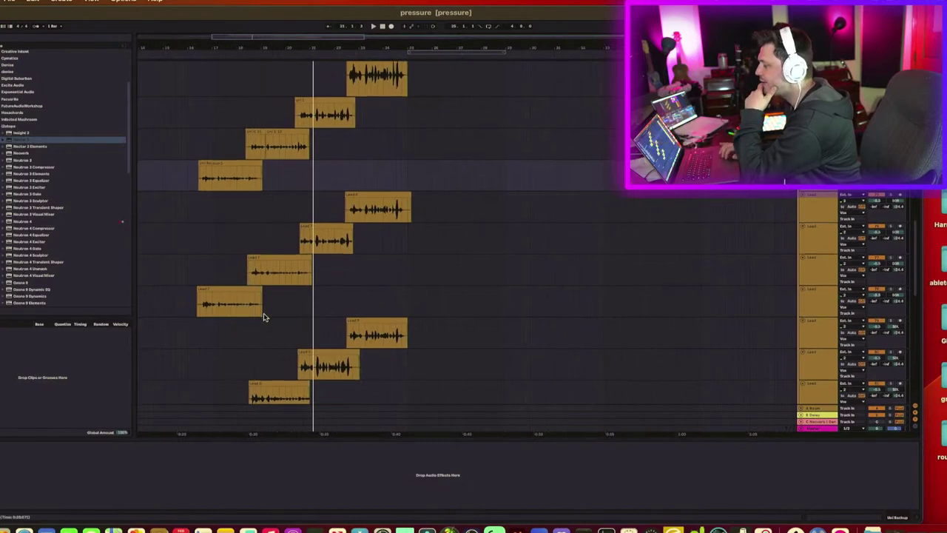
scroll(264, 314, "down", 5)
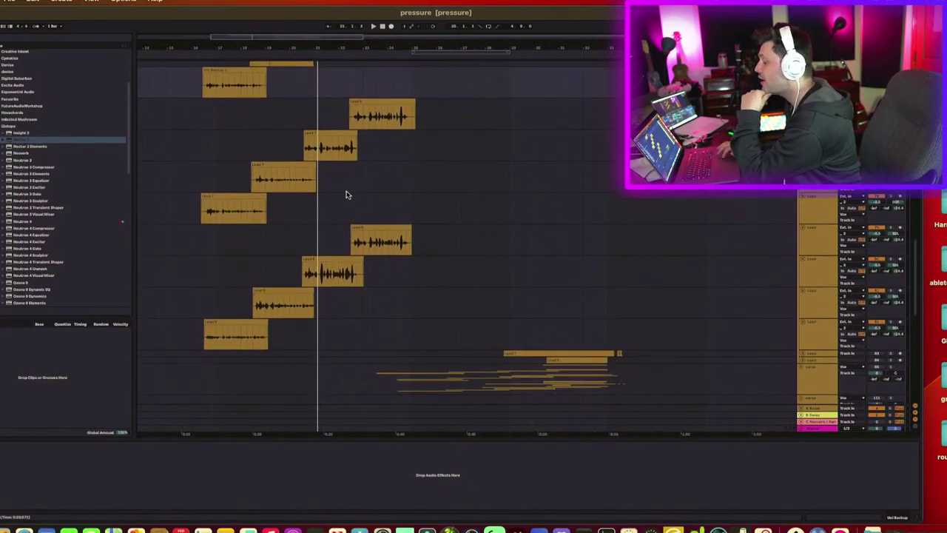
scroll(346, 194, "down", 2)
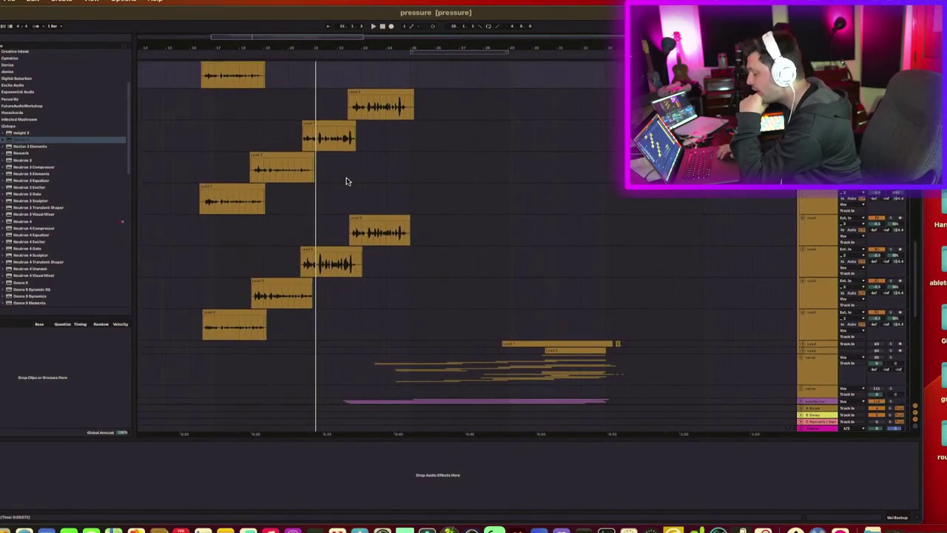
left_click(341, 252)
left_click_drag(342, 274, 339, 316)
left_click_drag(382, 212, 383, 288)
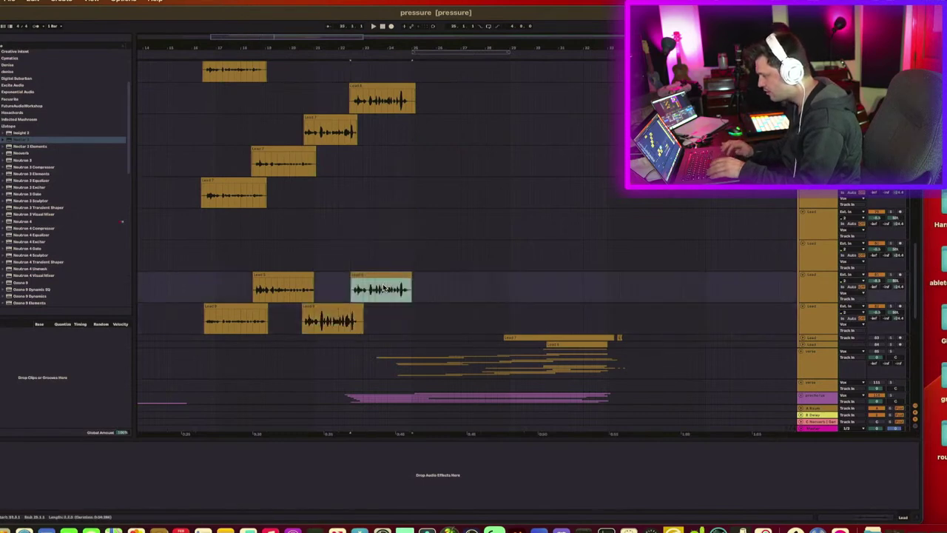
Step: In the middle group of Lead vocals, move the third clip onto the first clip's track and the fourth onto the second clip's track
scroll(383, 289, "up", 2)
scroll(383, 288, "left", 1)
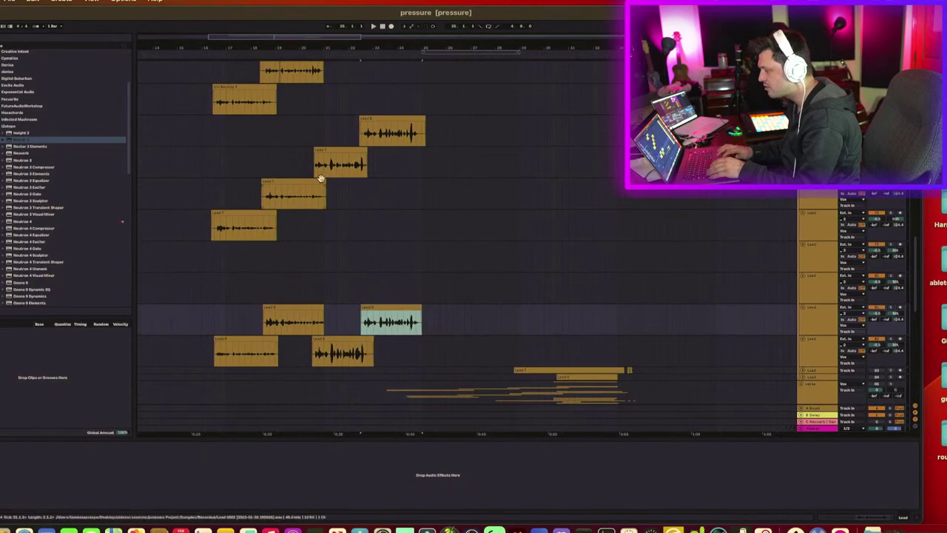
left_click_drag(362, 159, 357, 223)
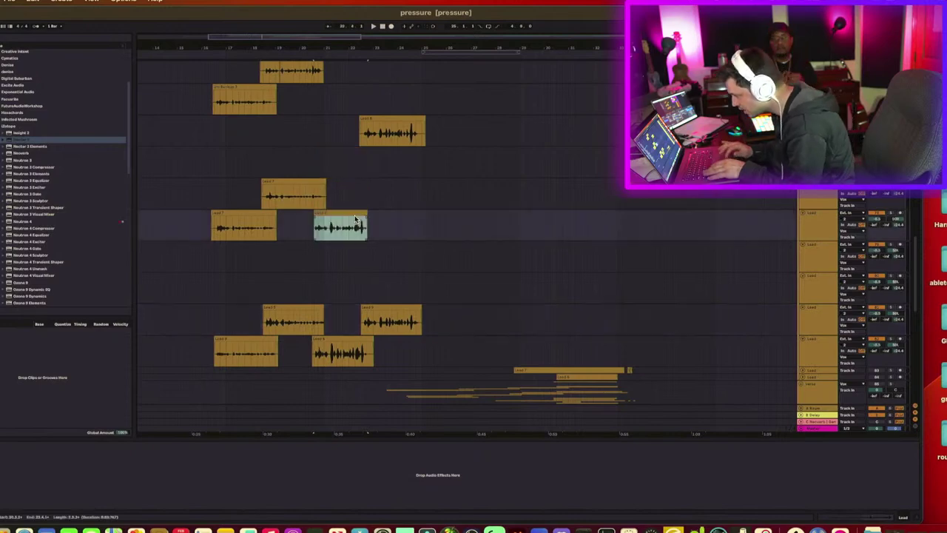
left_click_drag(391, 124, 390, 202)
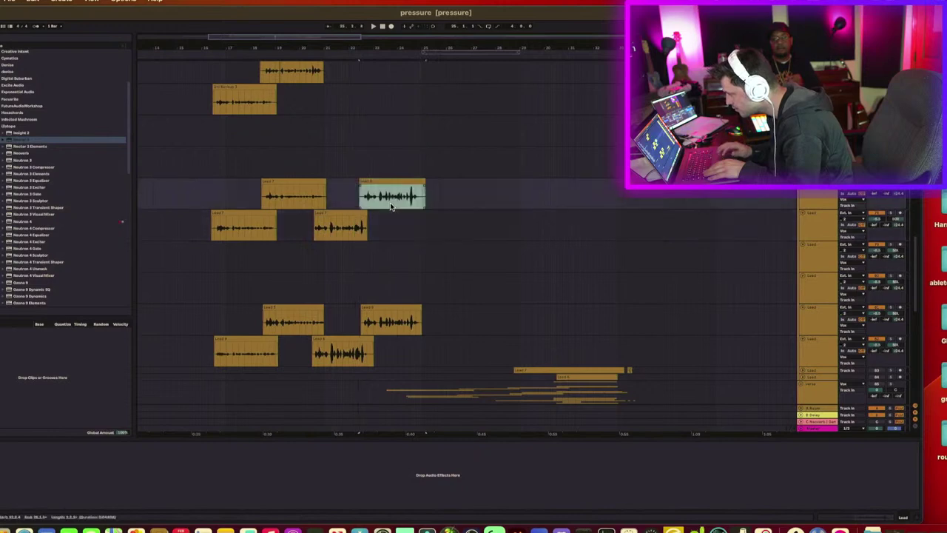
Step: In the uppermost vocal group, move the third clip onto the Uni Backup track and the fourth onto the track directly above it
scroll(302, 182, "up", 5)
left_click(315, 164)
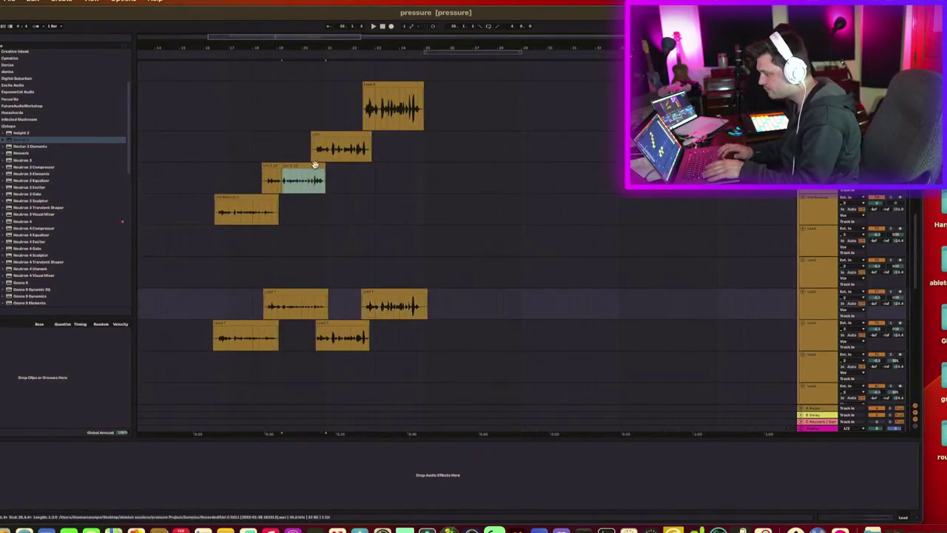
left_click_drag(356, 132, 359, 207)
left_click_drag(393, 80, 394, 167)
Step: Delete the four emptied Lead tracks lying between the three consolidated vocal groups
scroll(518, 222, "down", 5)
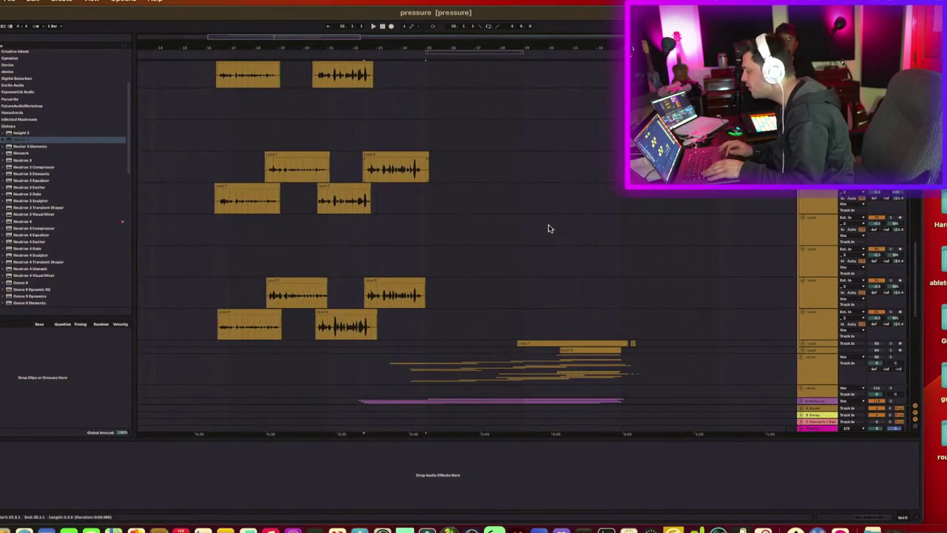
left_click(815, 230)
left_click(817, 259)
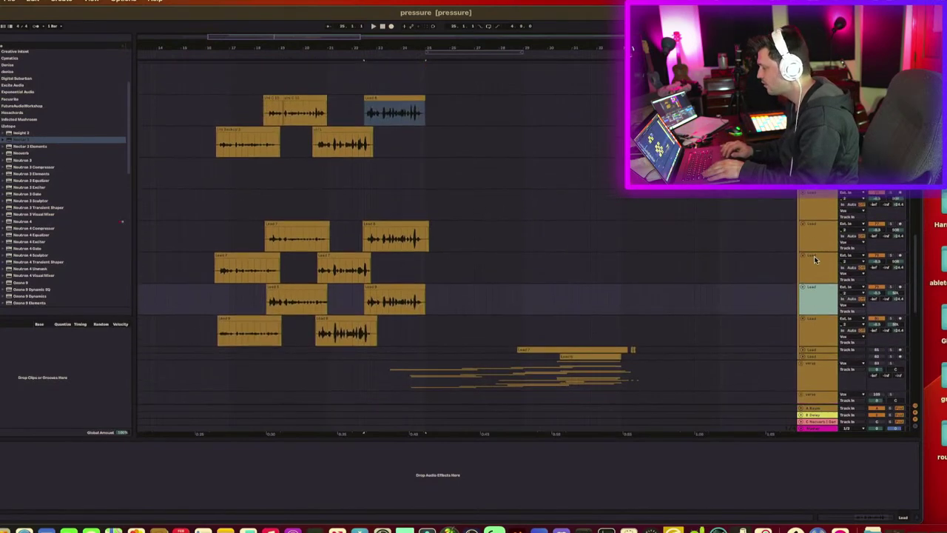
left_click(817, 212)
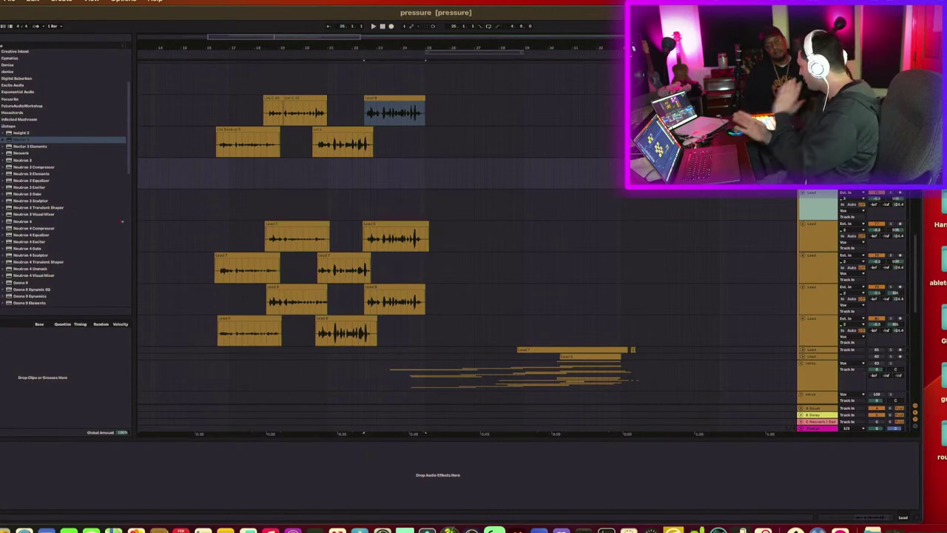
key("BackSpace")
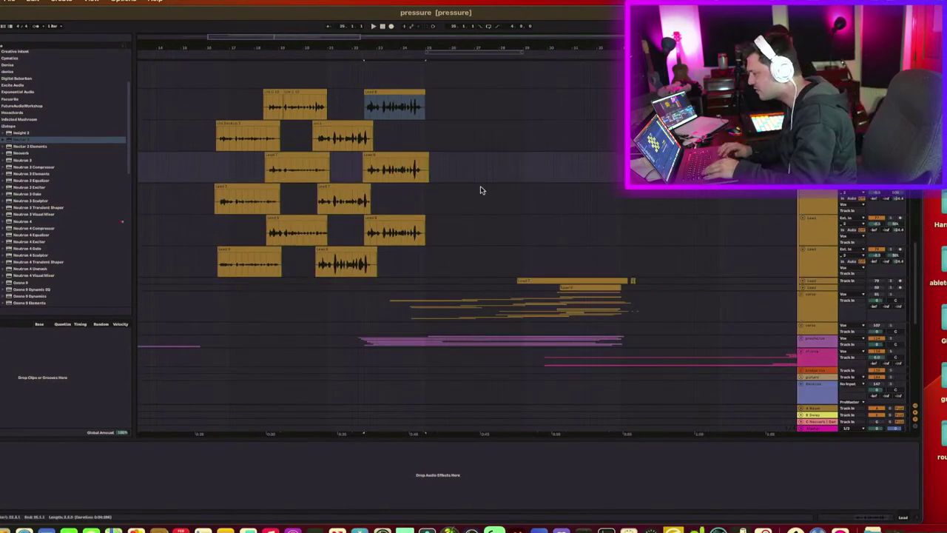
Step: Load Celemony's Melodyne onto the uppermost consolidated vocal track and close its editor window
scroll(482, 191, "left", 3)
scroll(480, 190, "left", 1)
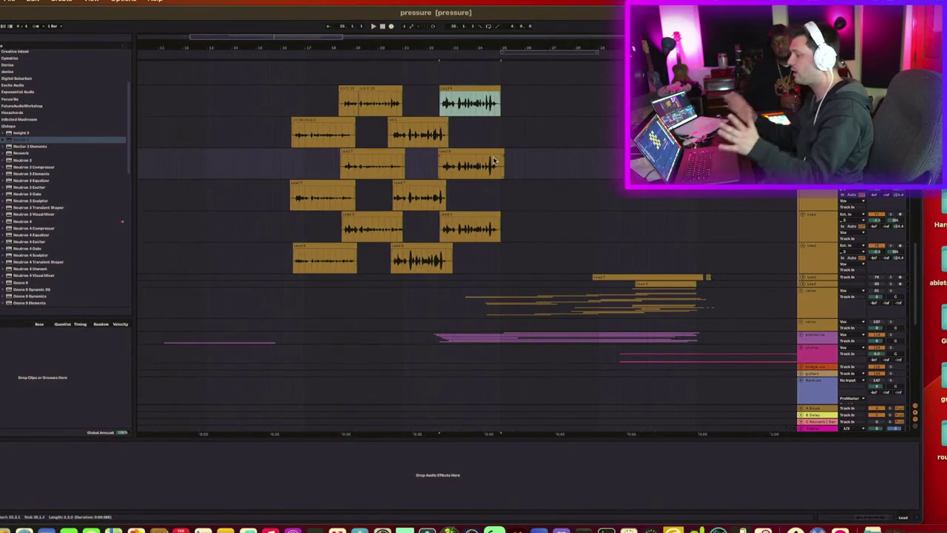
scroll(8, 111, "up", 4)
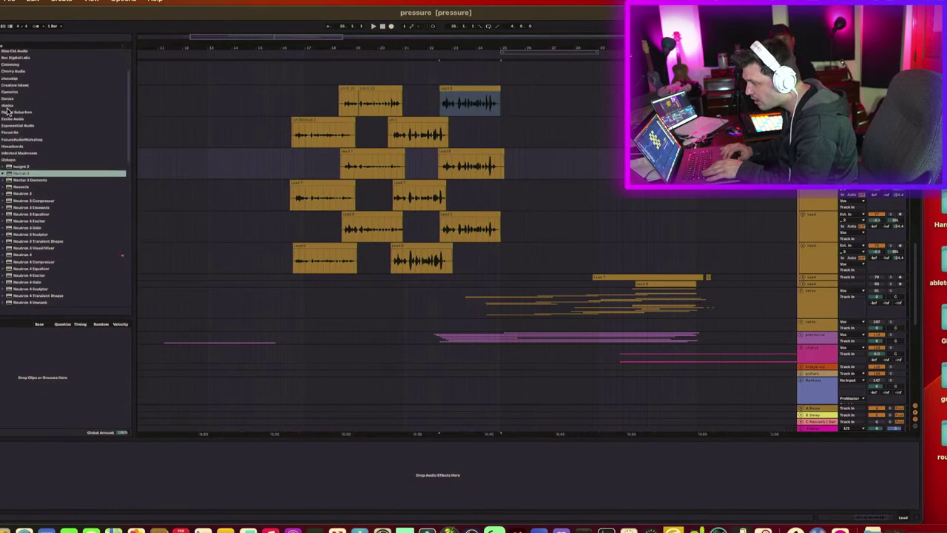
left_click(3, 121)
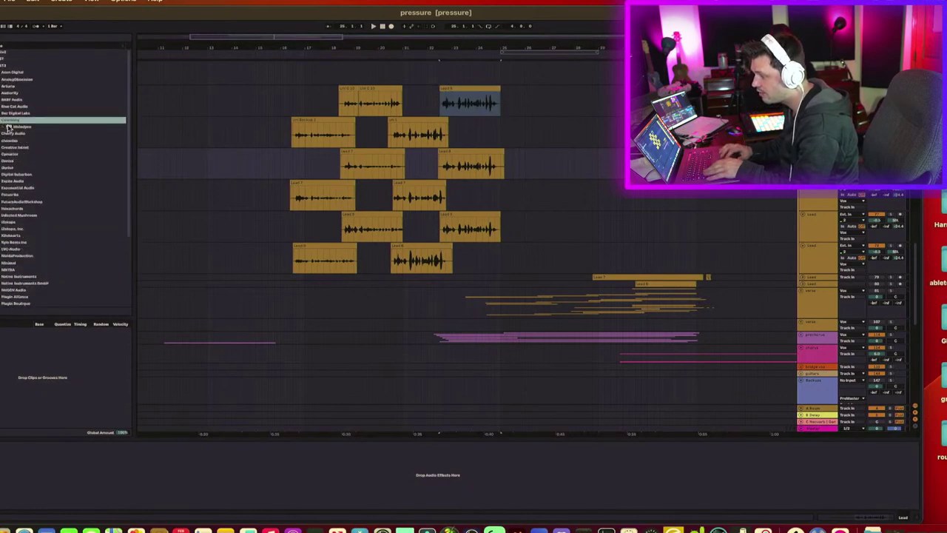
left_click(18, 127)
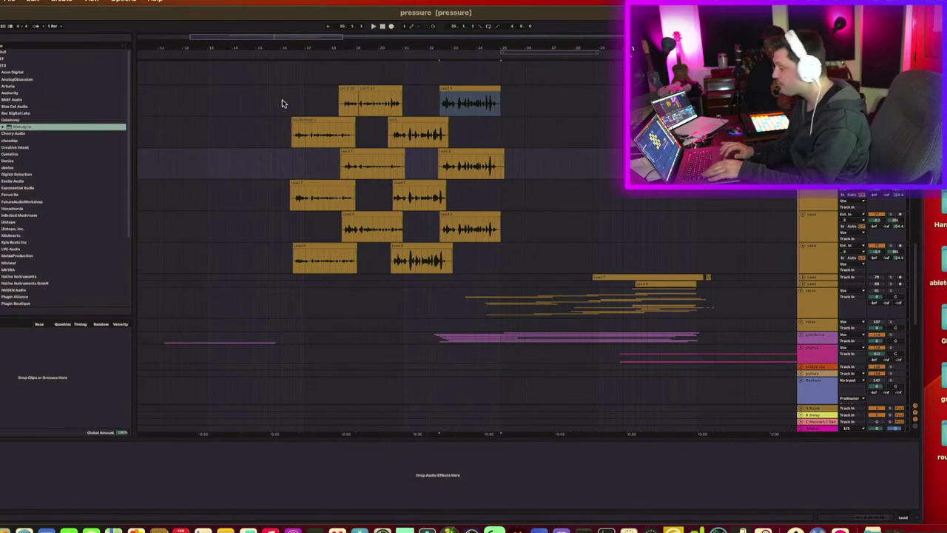
key("Return")
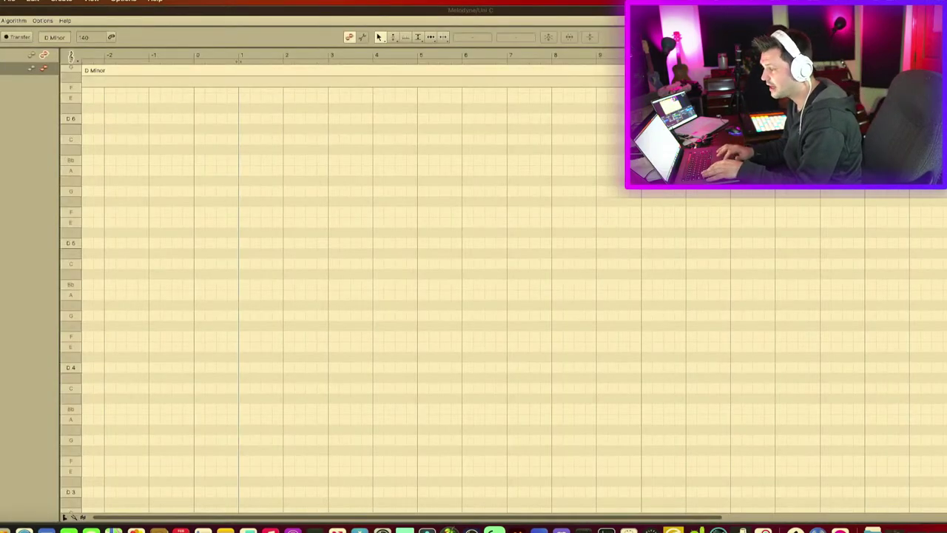
key("super+w")
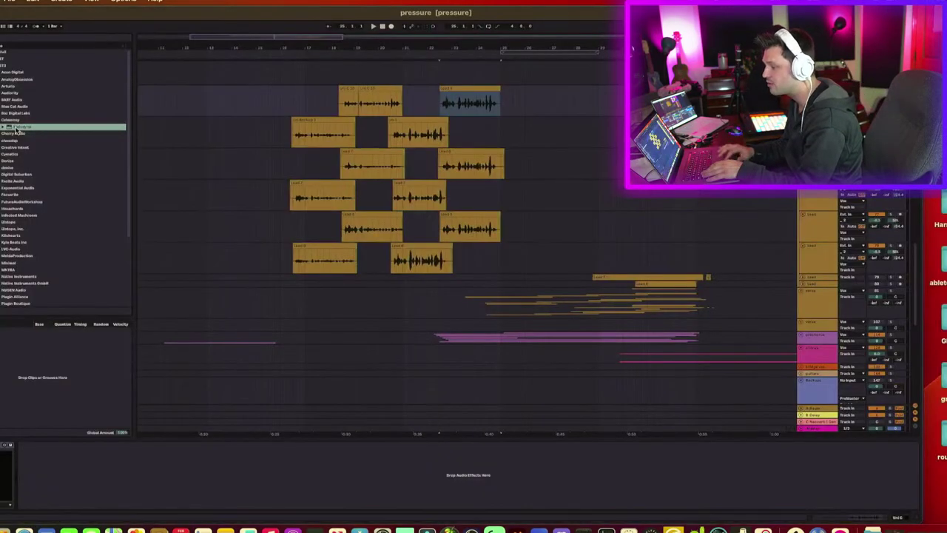
Step: Load Melodyne onto the Uni Backup track and the four consolidated Lead tracks, hiding each editor window
left_click(247, 132)
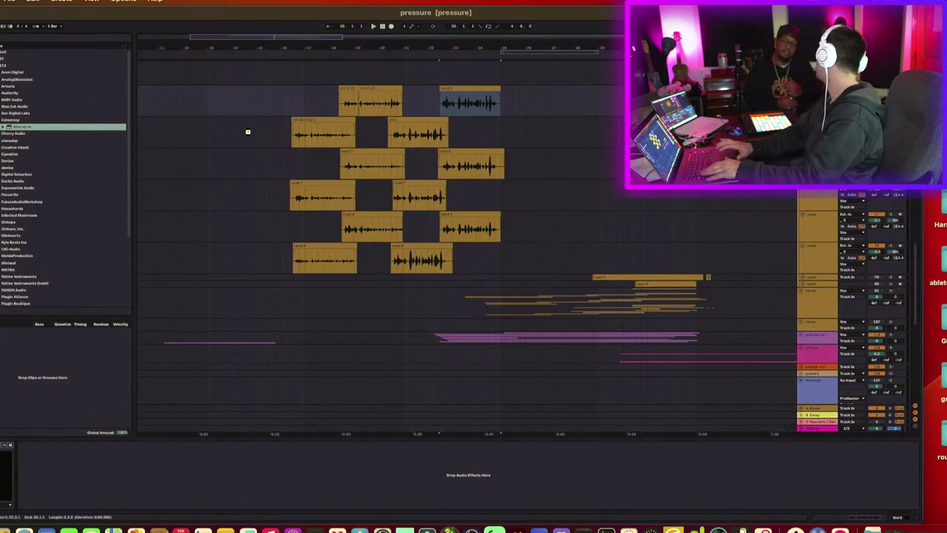
key("super+alt+p")
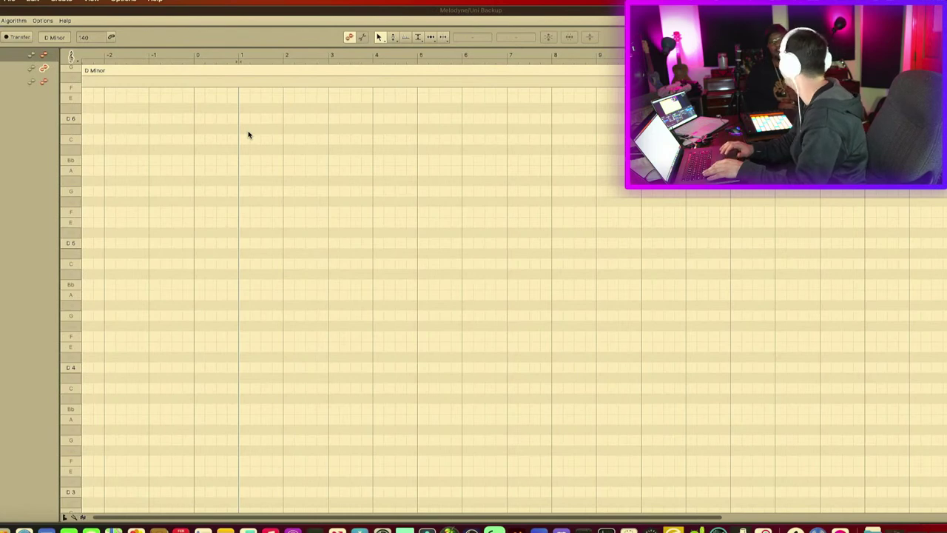
key("super+alt+p")
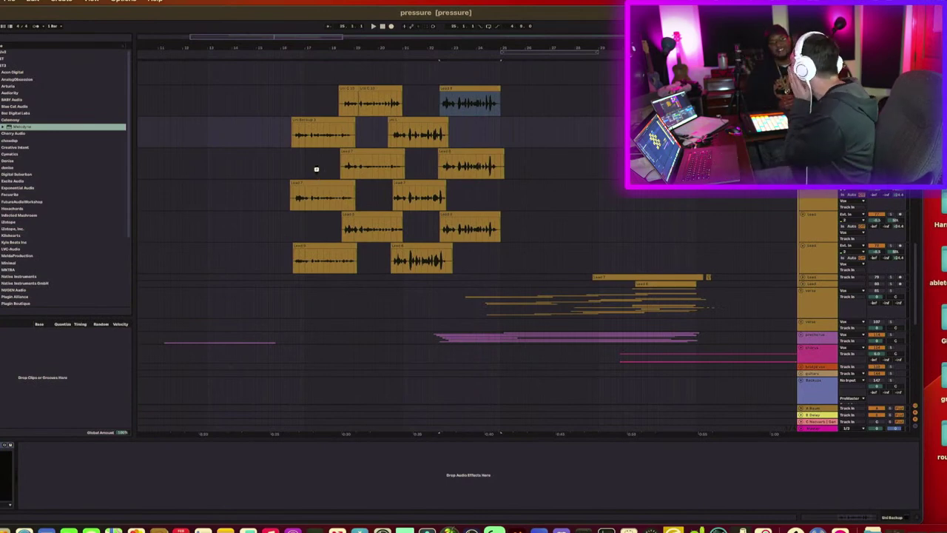
key("super+alt+p")
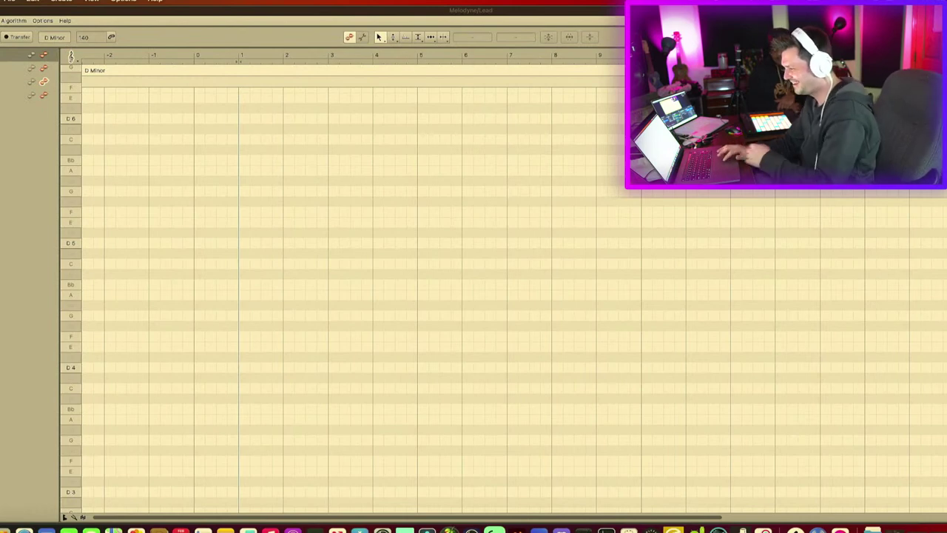
key("super+alt+p")
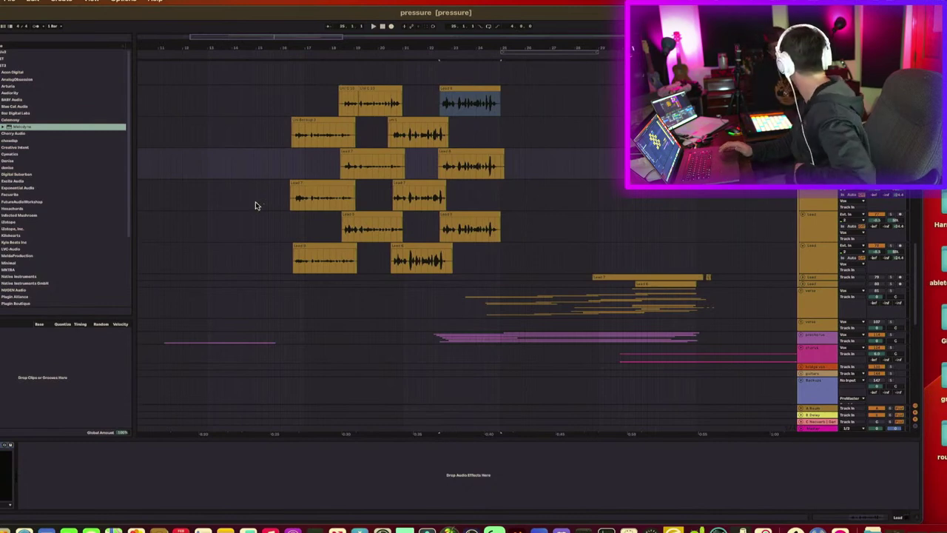
key("super+alt+p")
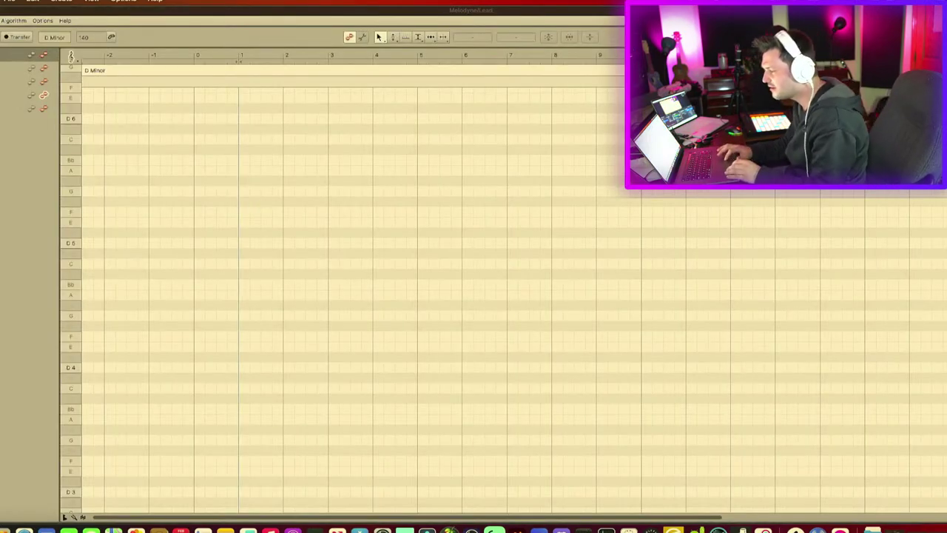
key("super+alt+p")
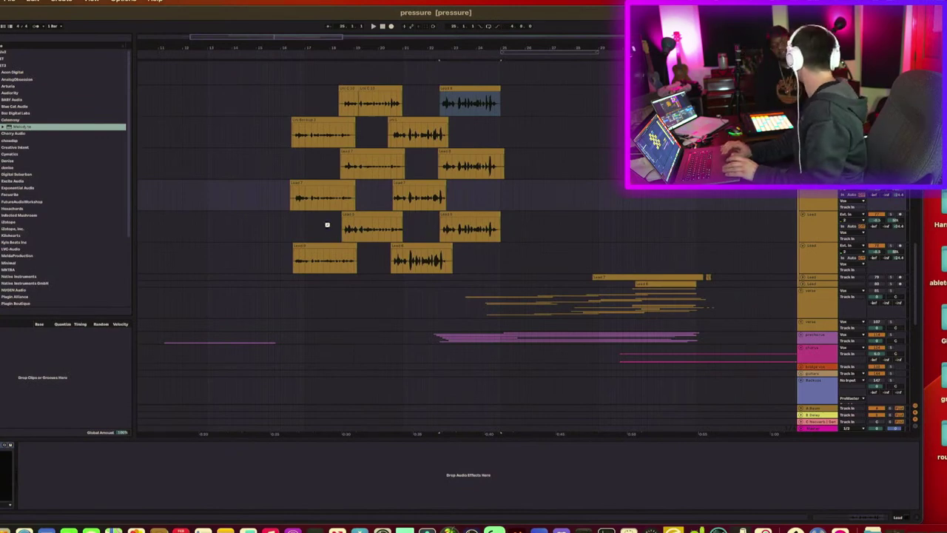
key("super+alt+p")
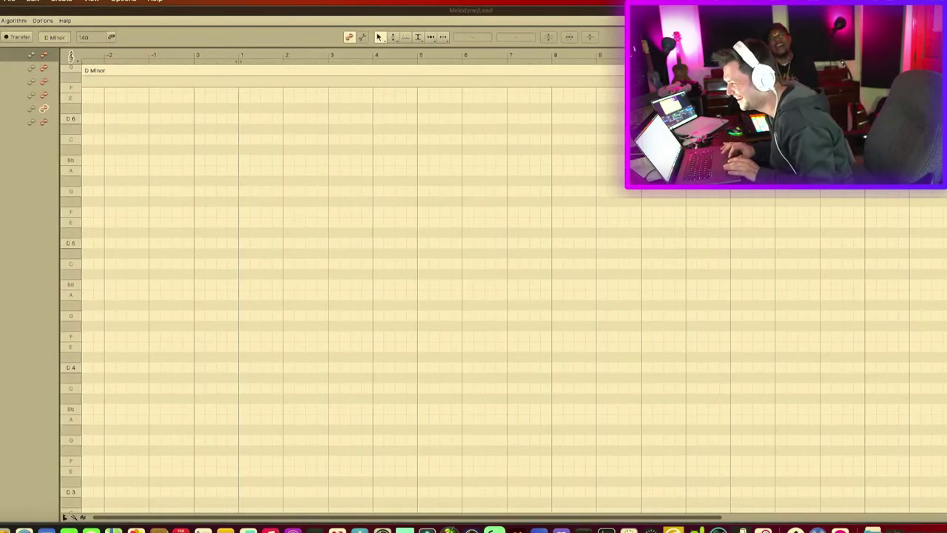
key("super+alt+p")
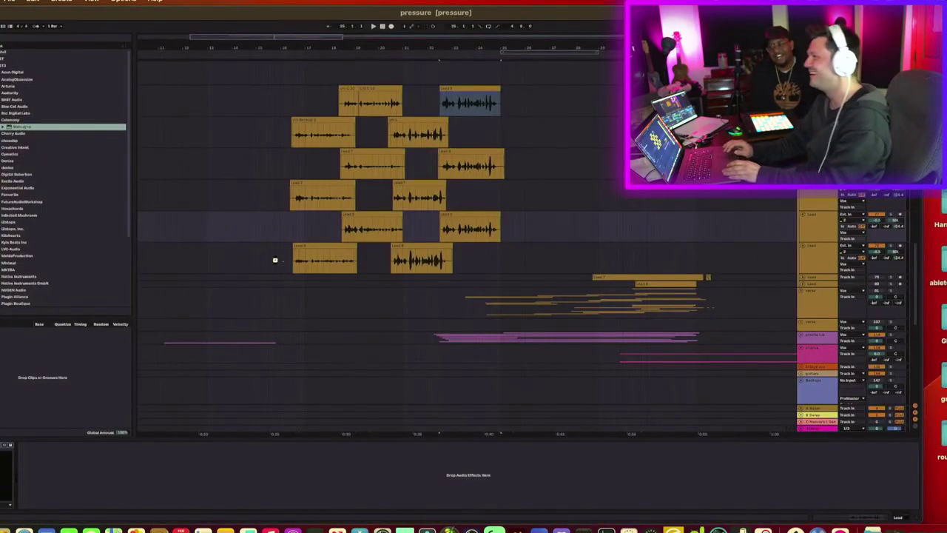
key("super+alt+p")
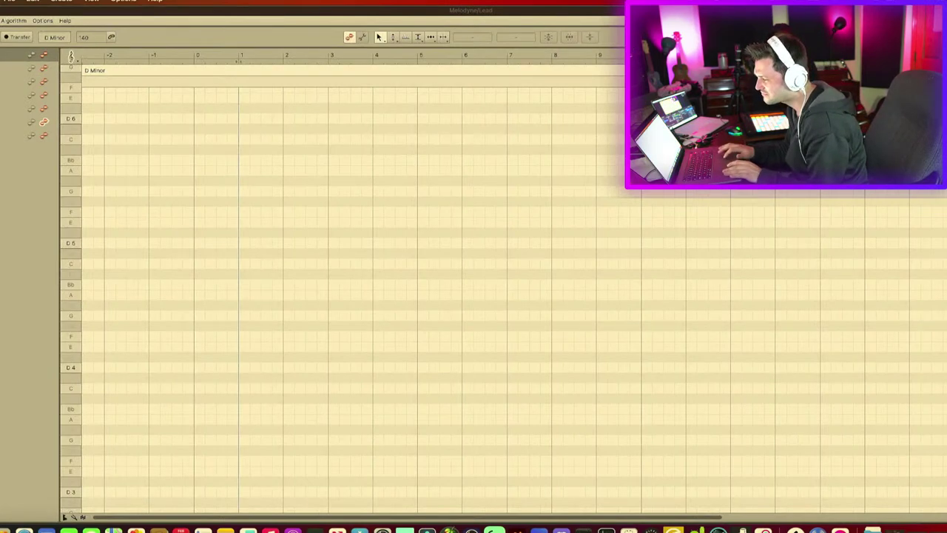
key("super+alt+p")
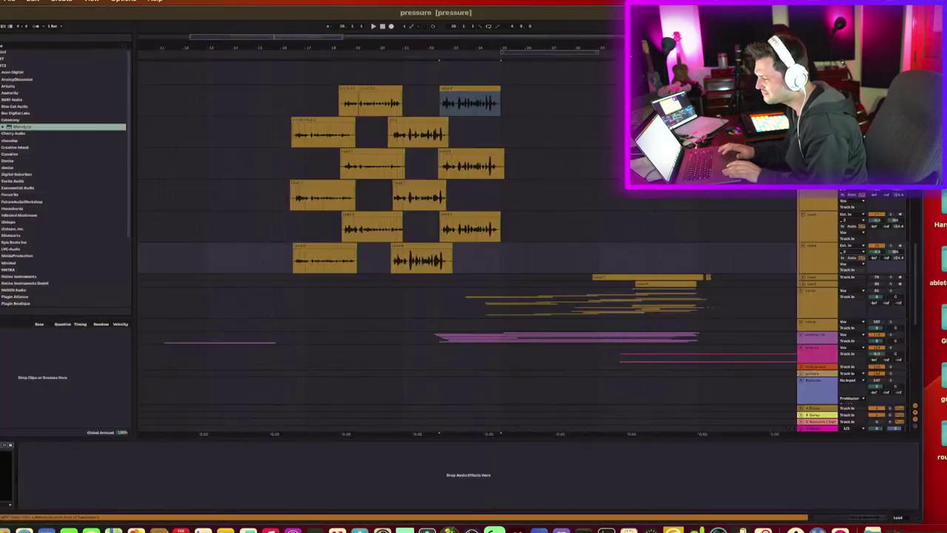
Step: Place the playback start on the uppermost vocal track just ahead of the earliest vocal clips, shortly before bar 17
left_click(288, 97)
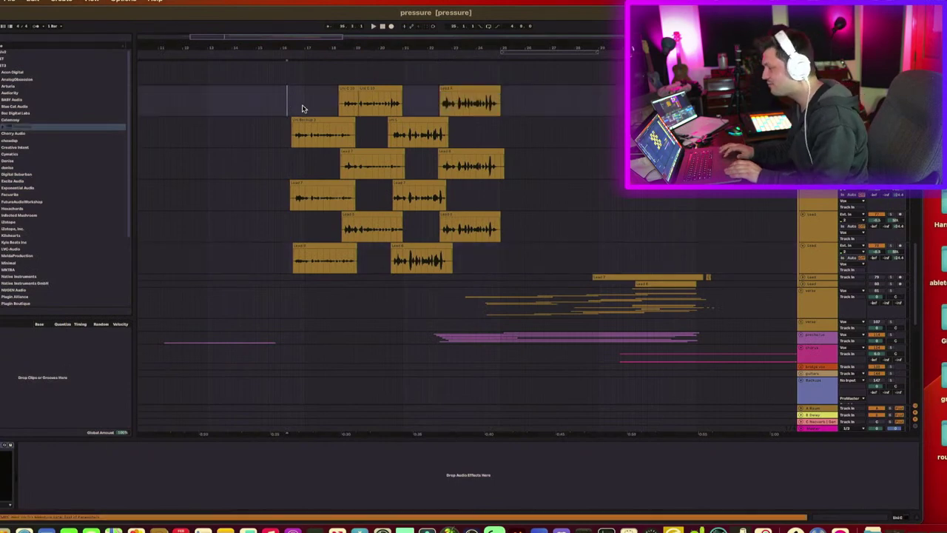
left_click_drag(289, 48, 287, 74)
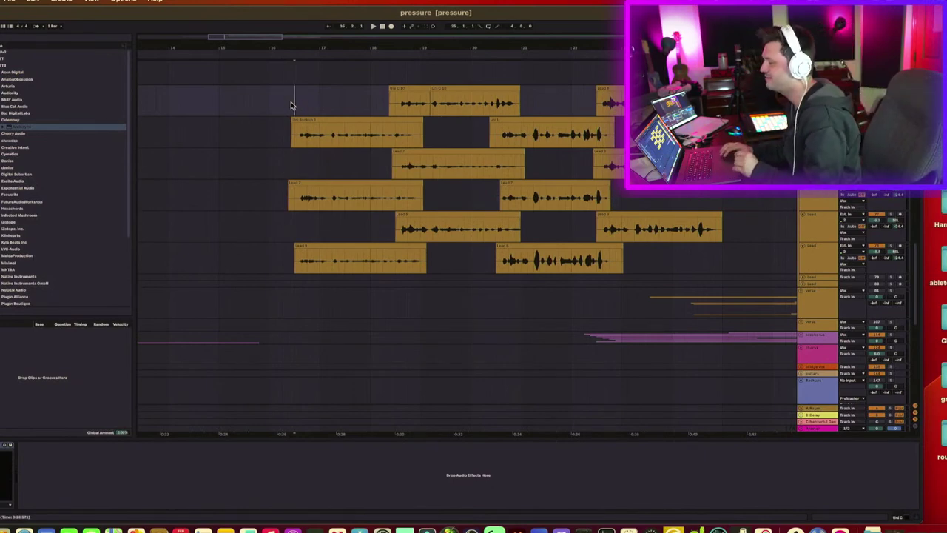
left_click(289, 108)
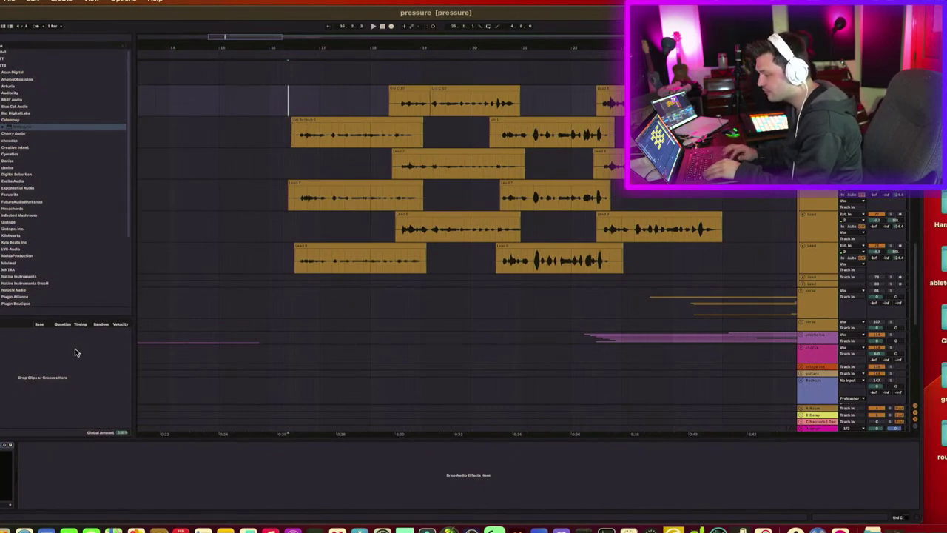
Step: Check the track list in the Melodyne editor and play the song from the marker to transfer the vocals into Melodyne
key("super+alt+p")
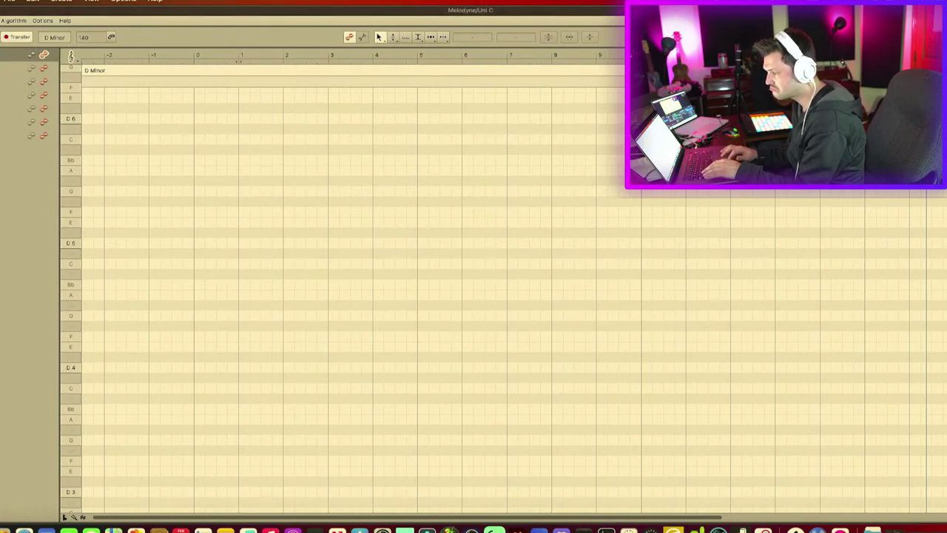
left_click(30, 67)
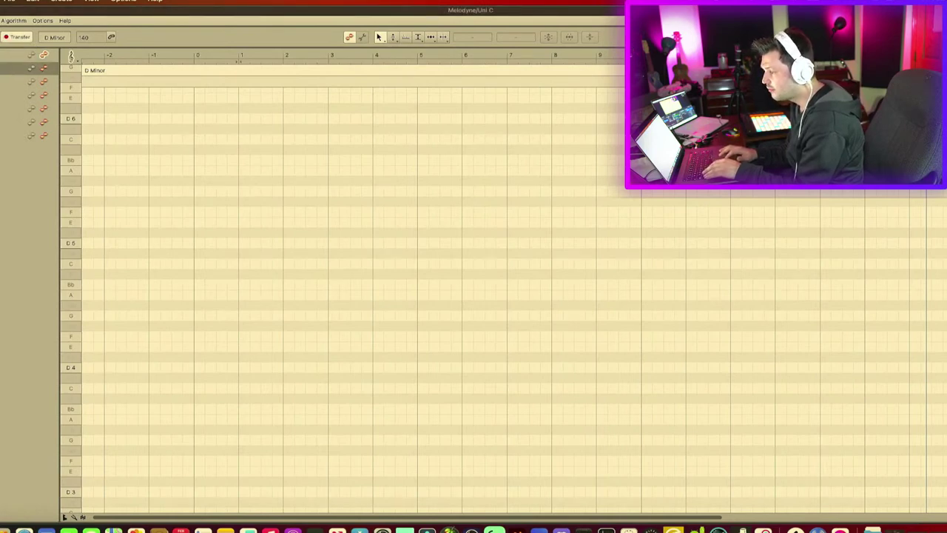
left_click(30, 54)
key("super+a")
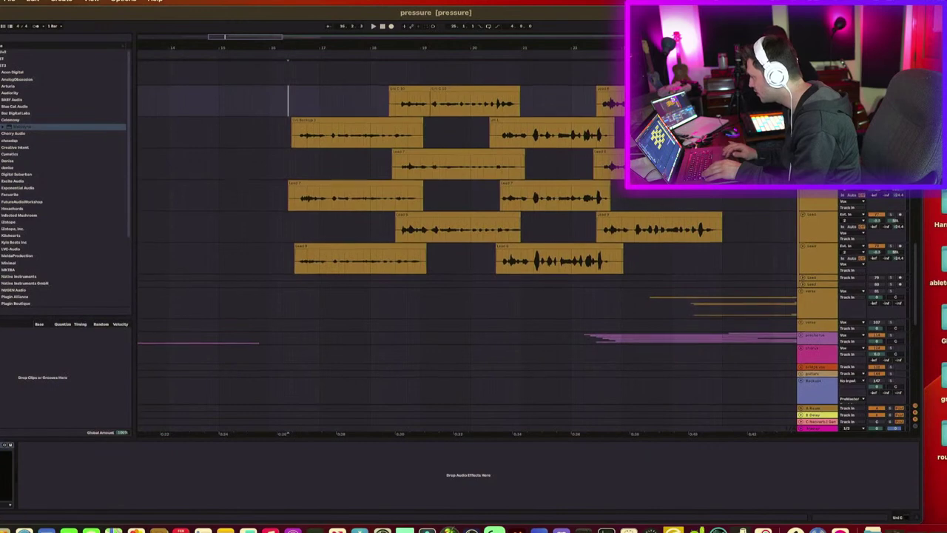
scroll(467, 245, "up", 2)
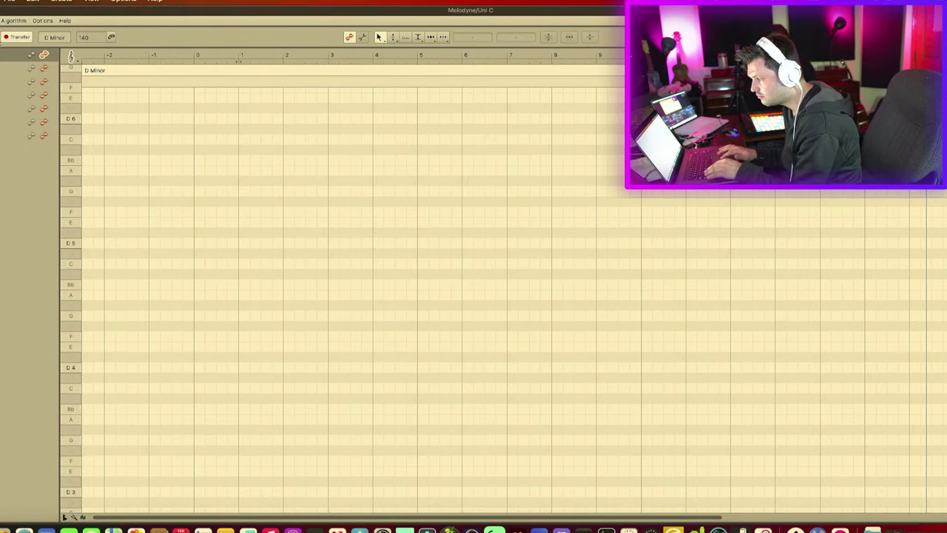
left_click(44, 136)
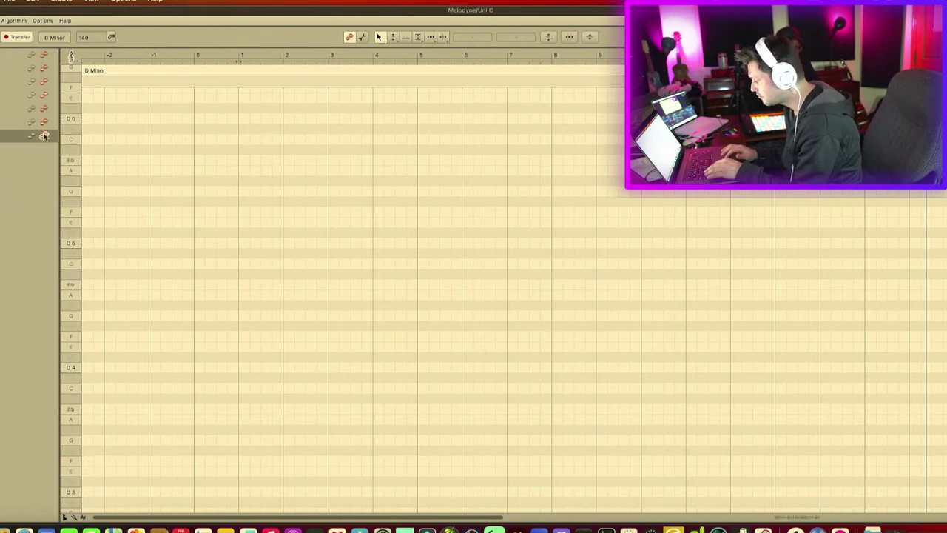
left_click(790, 518)
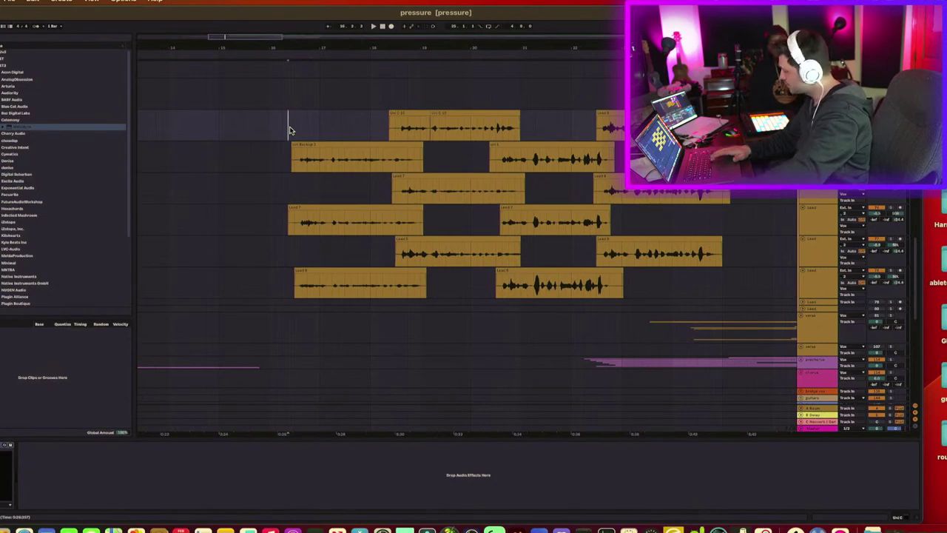
key("space")
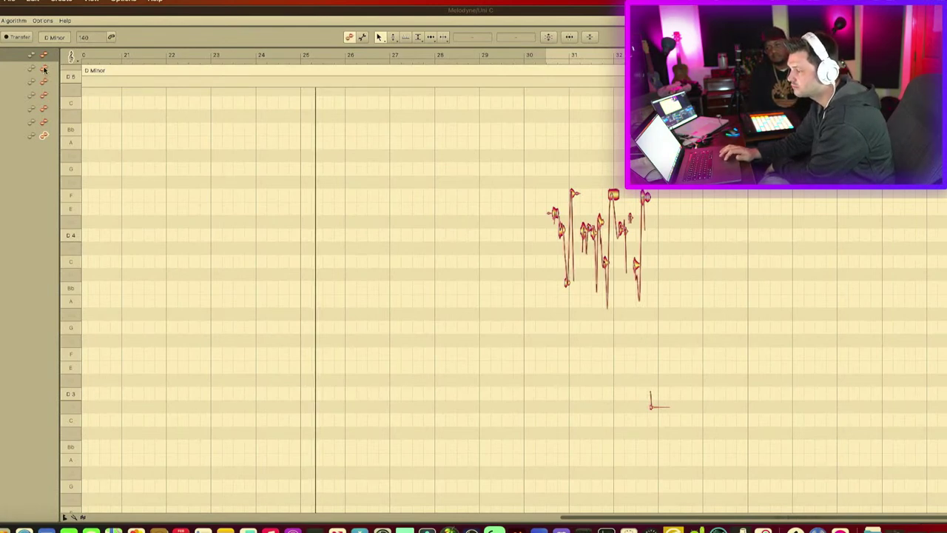
Step: Examine the transferred notes of the sixth listed track, the first six tracks together, and the first track alone in Melodyne
left_click(44, 122)
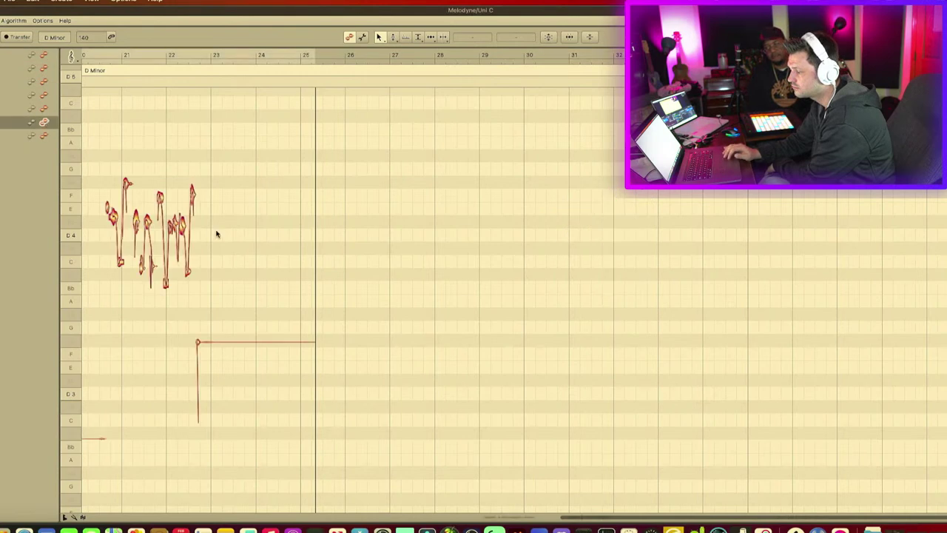
scroll(216, 233, "left", 5)
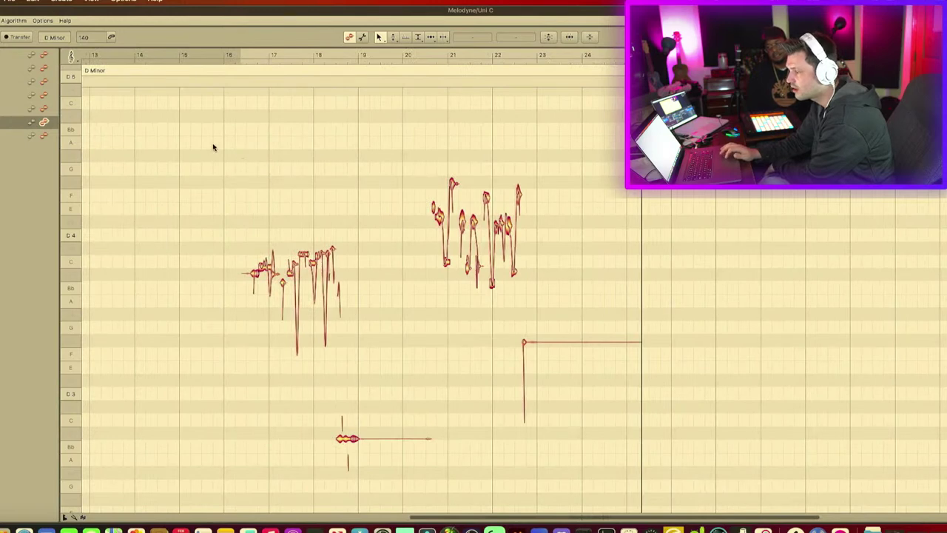
left_click(43, 56)
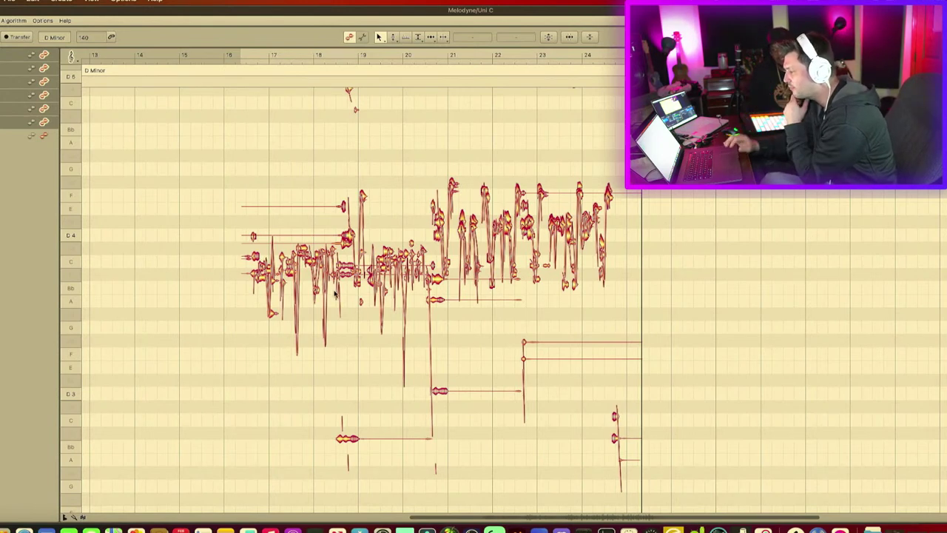
left_click(43, 123)
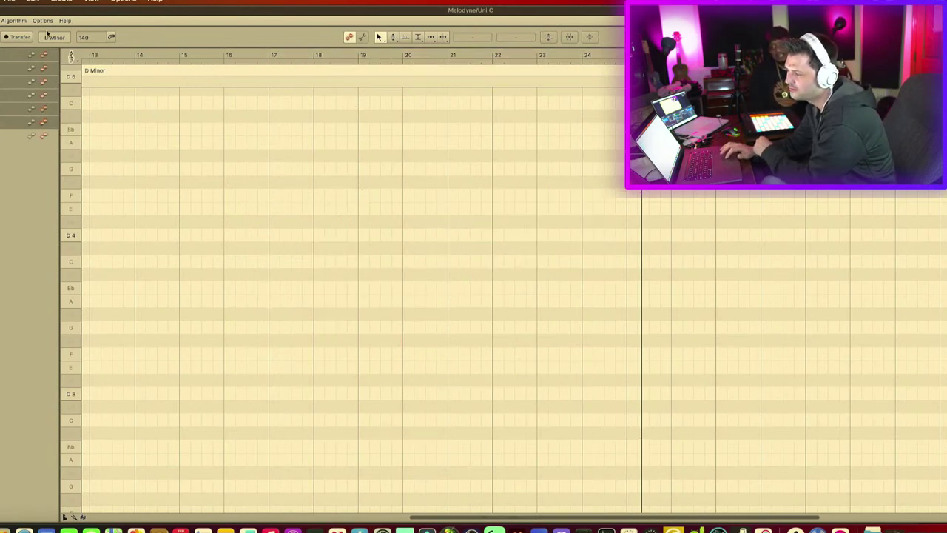
left_click(45, 57)
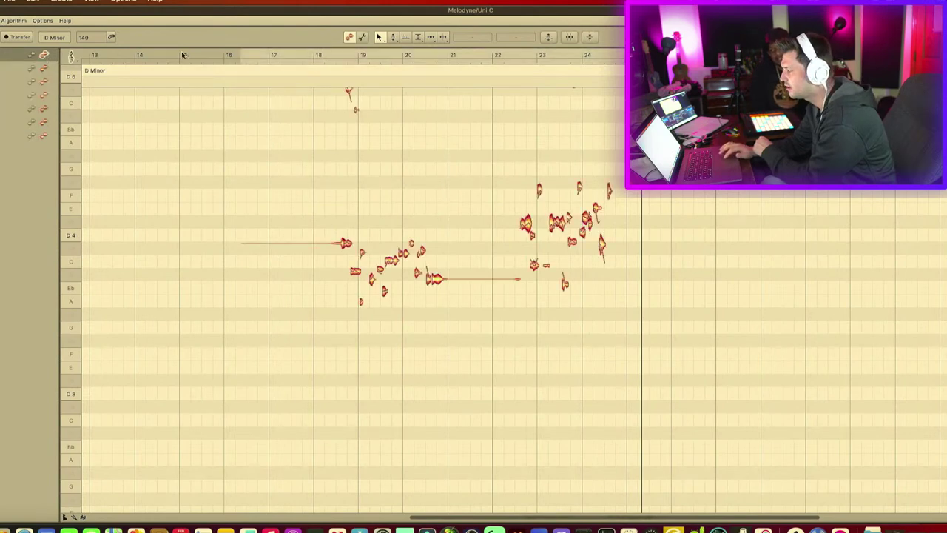
Step: Examine the first track's notes around bar 19 up close and play back that passage
left_click_drag(366, 49, 374, 186)
scroll(373, 186, "up", 5)
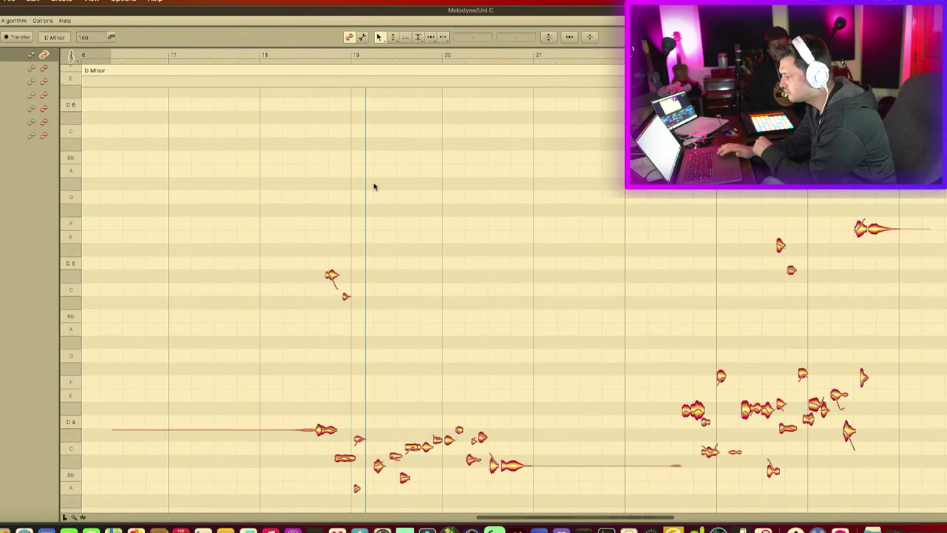
scroll(374, 187, "down", 1)
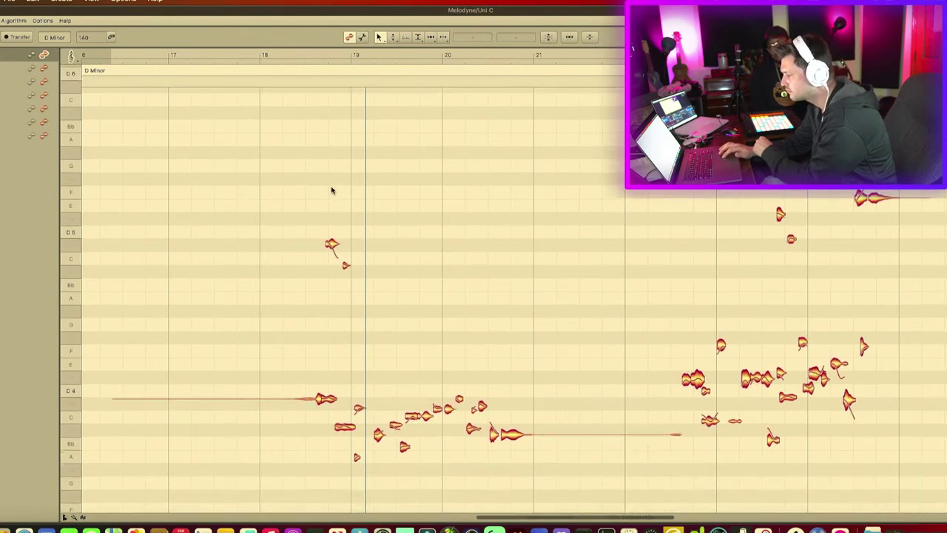
key("space")
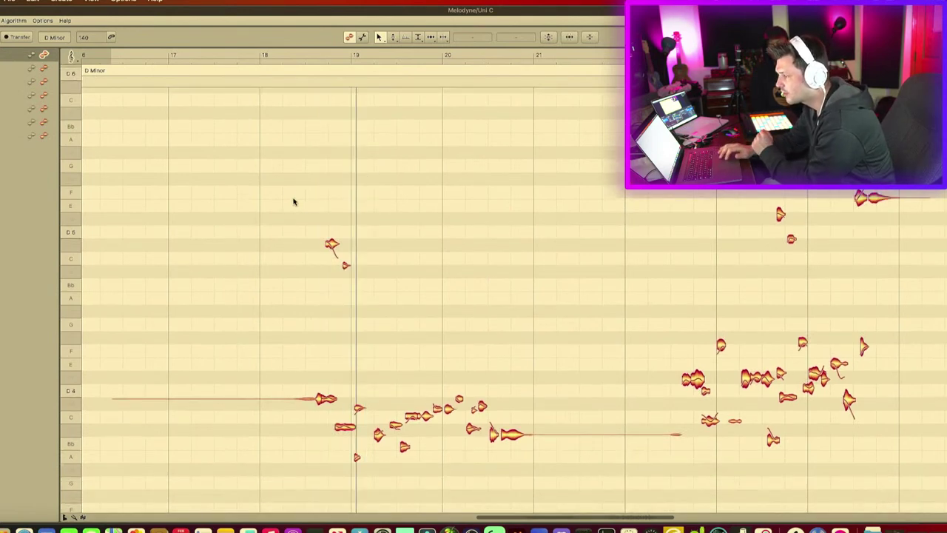
key("space")
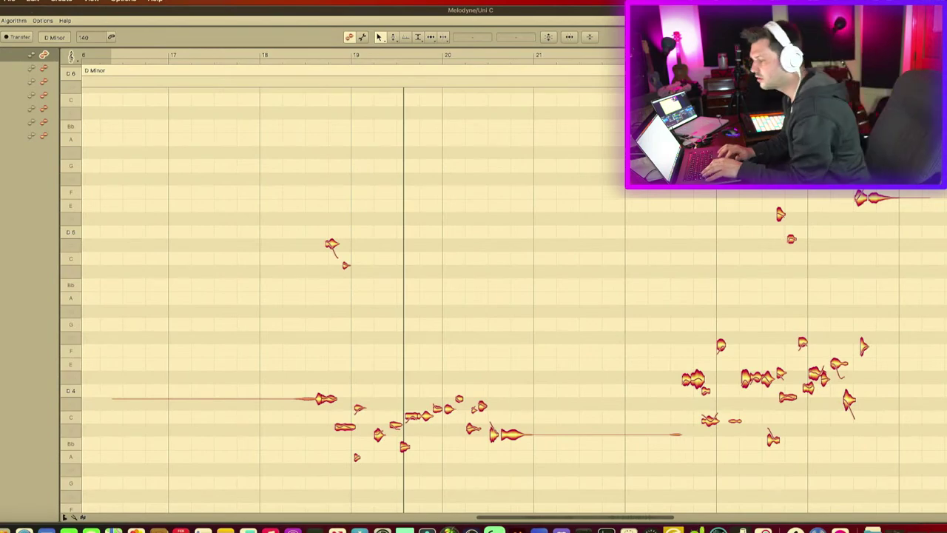
Step: Hide the Melodyne editor and open the sustained chord clip at bar 17 on the Synth group's Vital track
key("ctrl+alt+p")
scroll(285, 211, "up", 3)
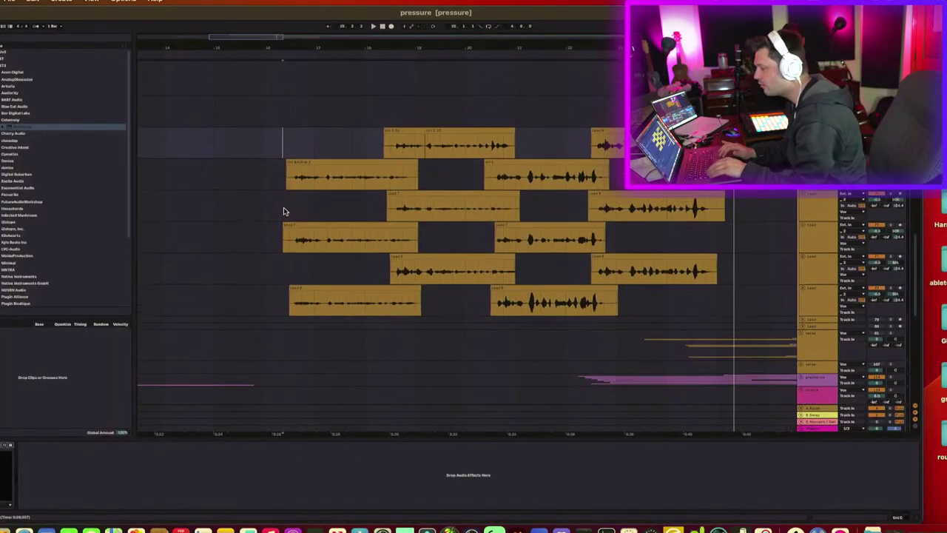
scroll(283, 211, "up", 8)
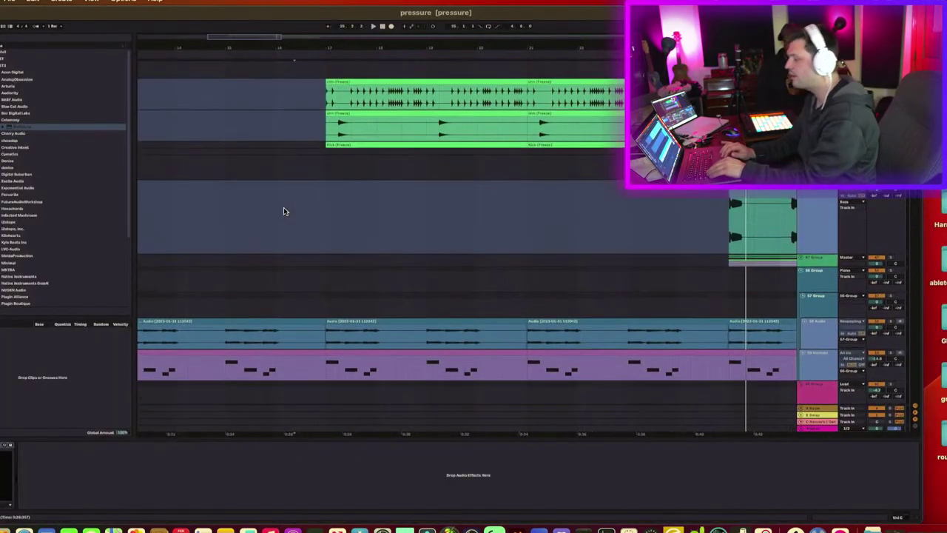
scroll(283, 212, "down", 8)
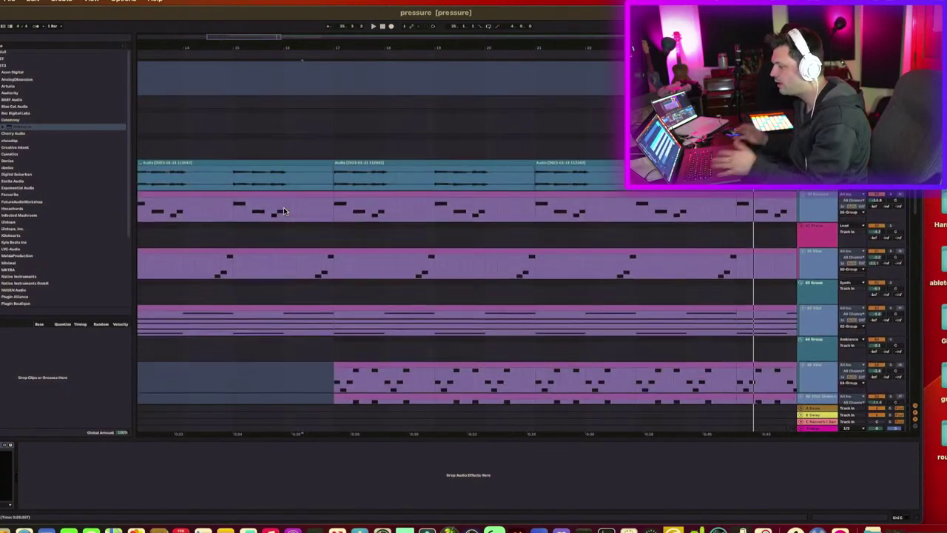
scroll(358, 258, "down", 3)
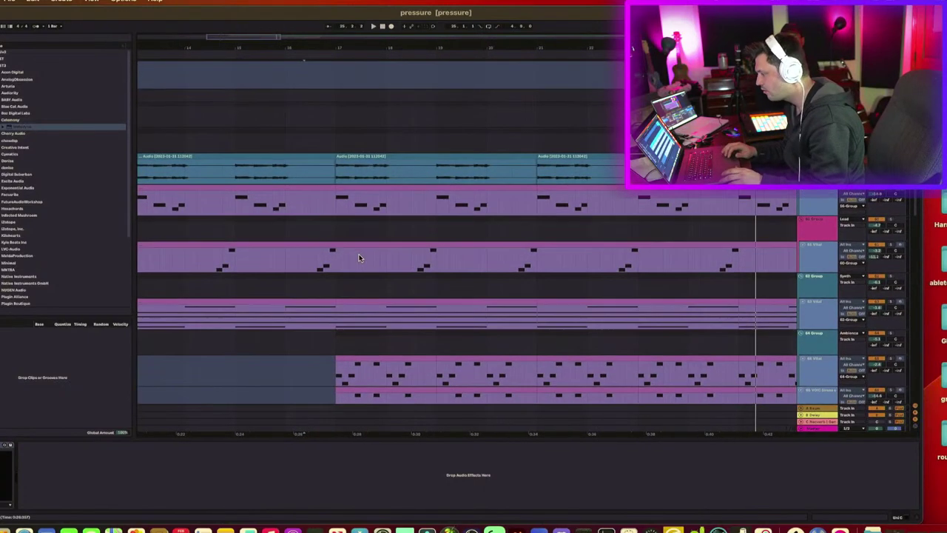
scroll(358, 257, "down", 3)
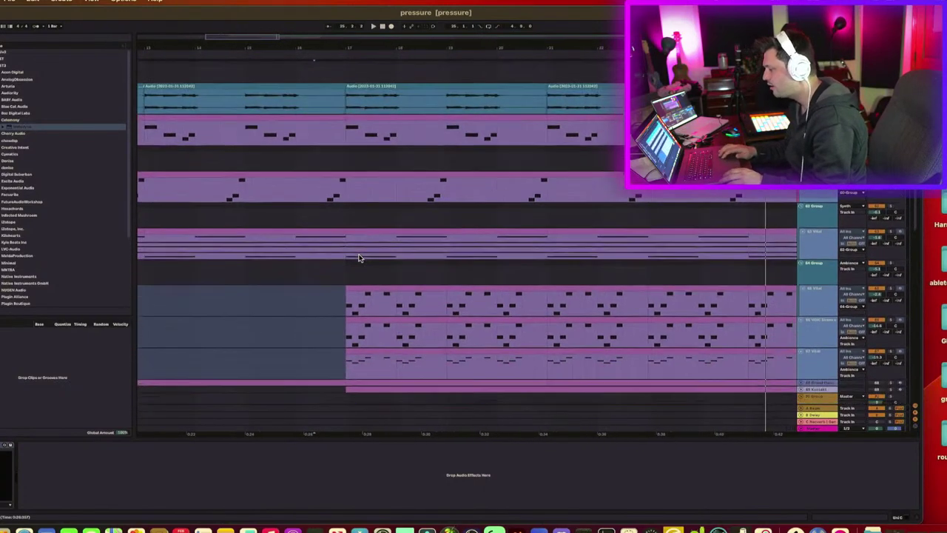
left_click(369, 290)
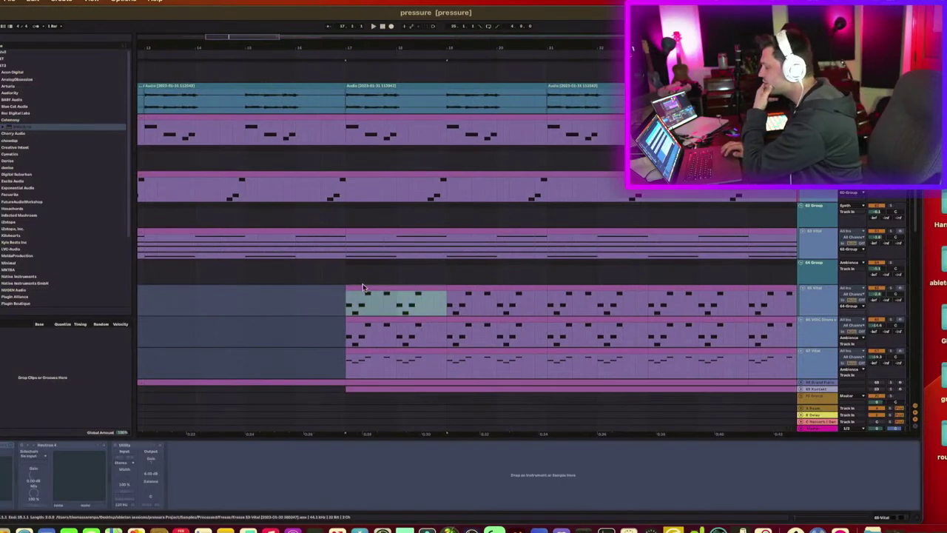
left_click(415, 235)
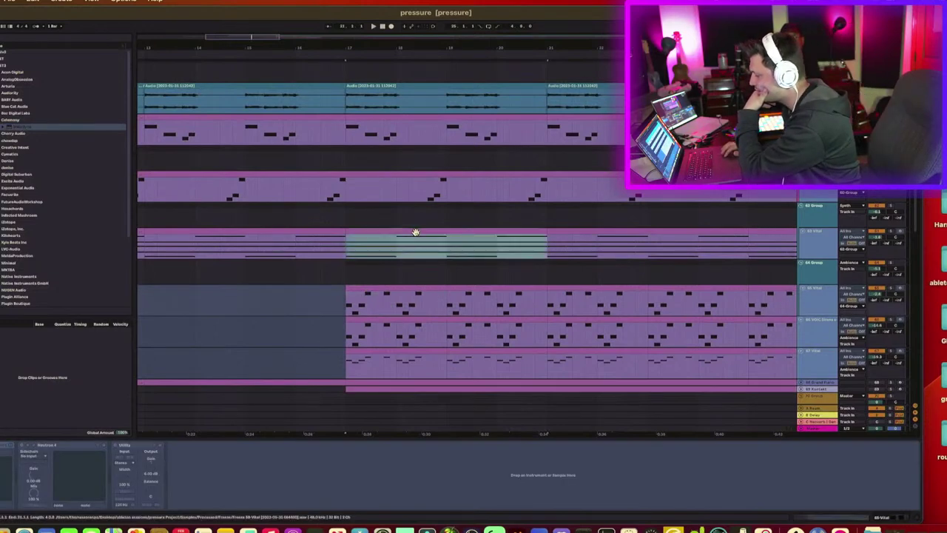
double_click(415, 233)
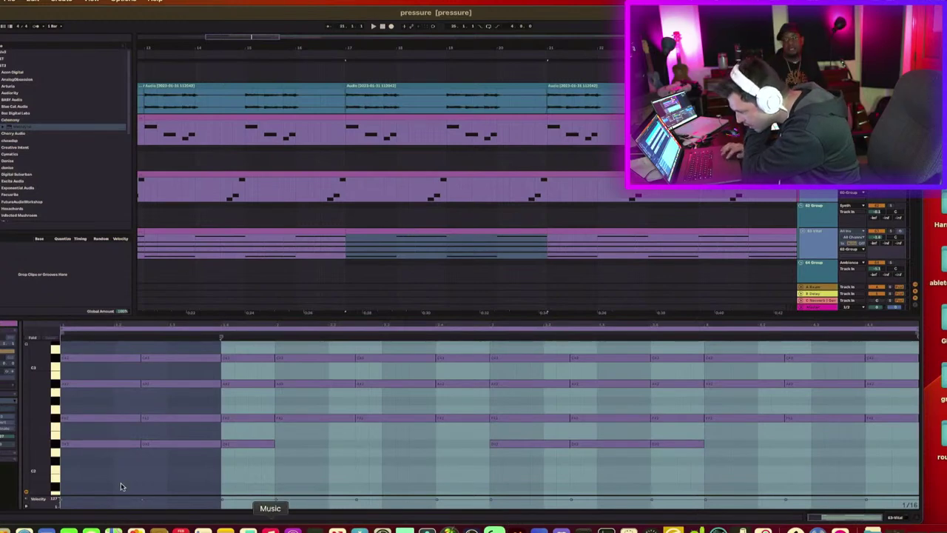
Step: Examine the chord notes across the pitch range of the opened Vital clip
scroll(96, 437, "up", 1)
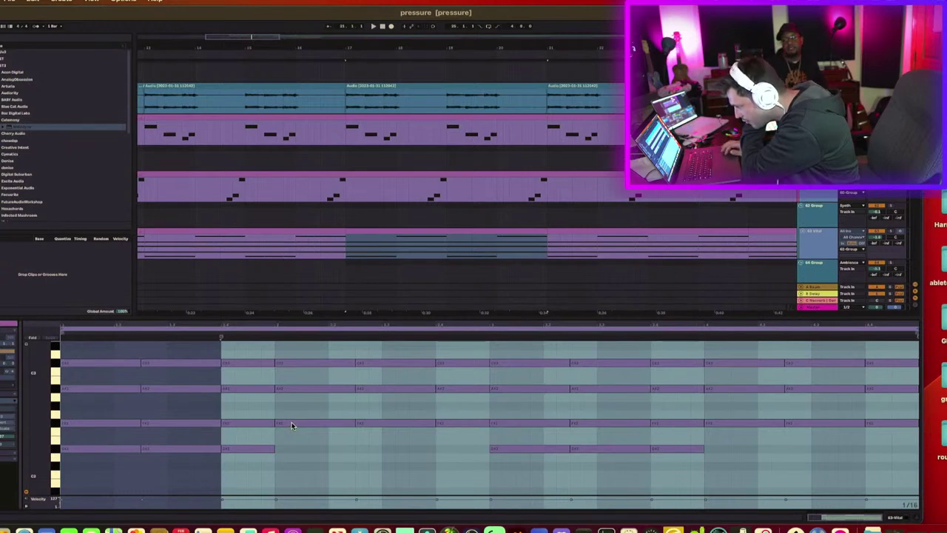
scroll(291, 426, "up", 5)
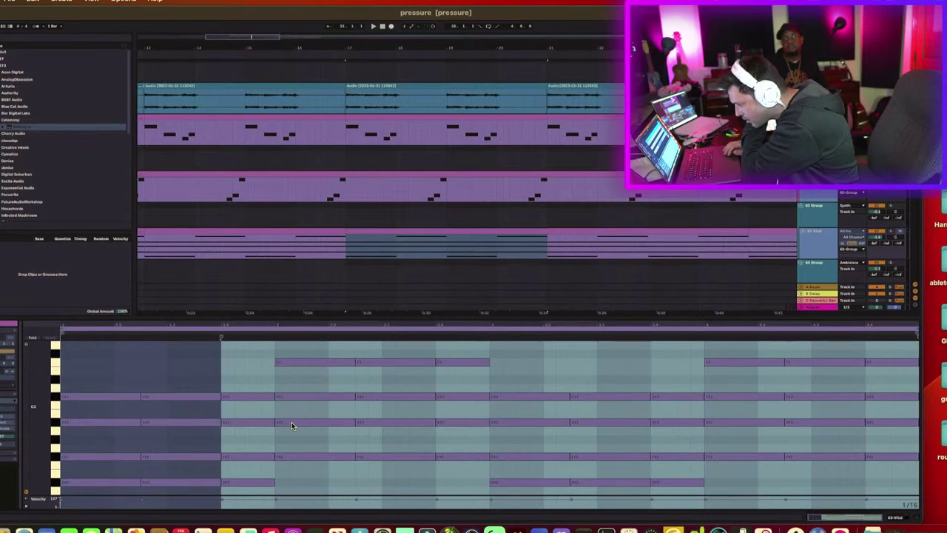
scroll(292, 426, "down", 2)
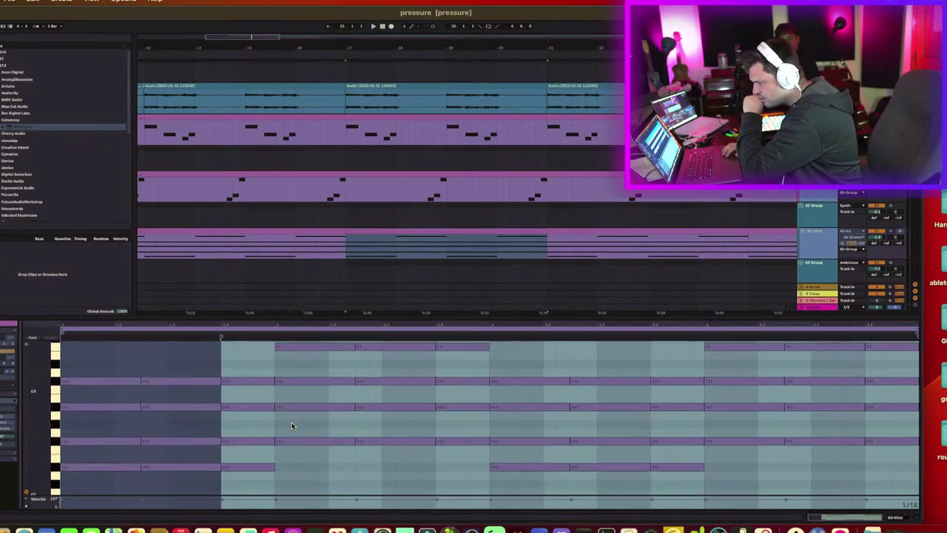
scroll(292, 426, "up", 1)
scroll(292, 425, "up", 1)
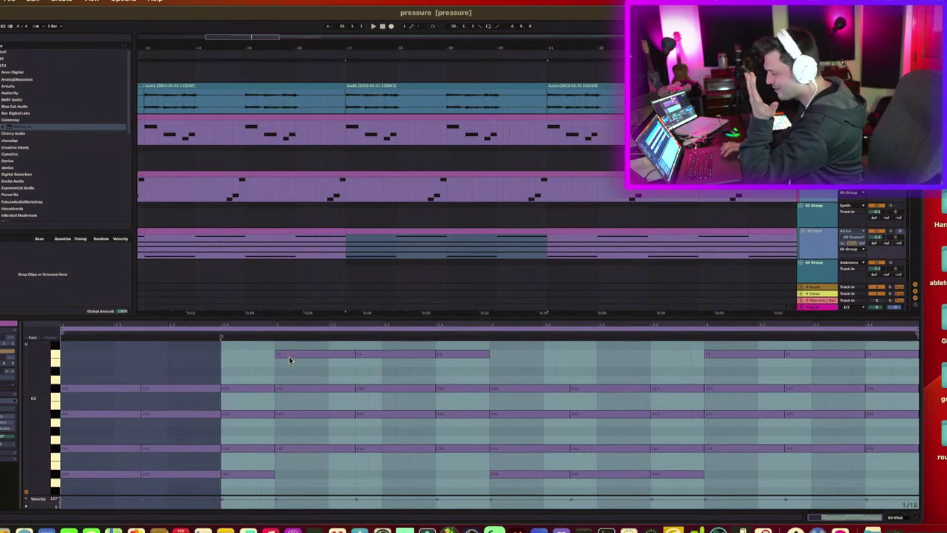
Step: Return to the consolidated vocal tracks and place the playback start on the uppermost one, just ahead of the earliest clips
left_click_drag(447, 49, 447, 39)
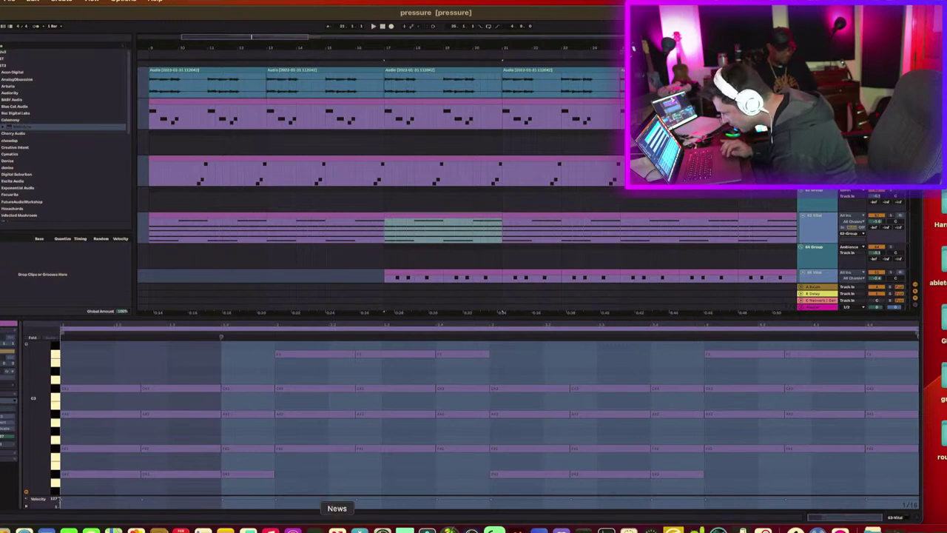
scroll(329, 206, "down", 5)
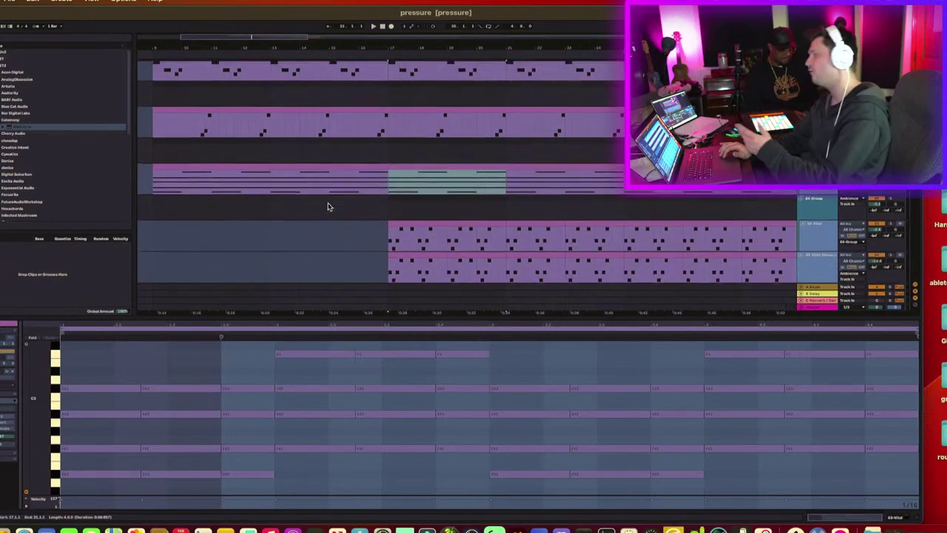
scroll(329, 207, "down", 10)
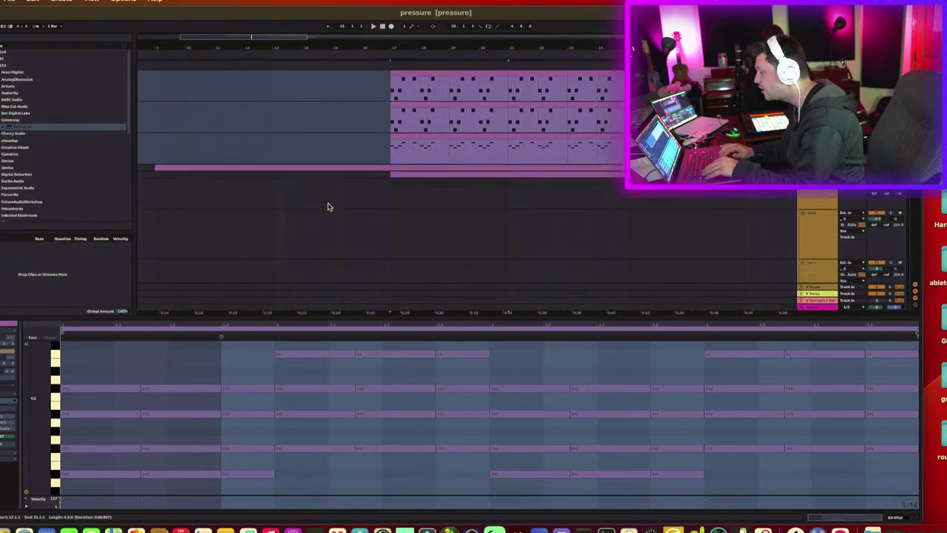
left_click(393, 147)
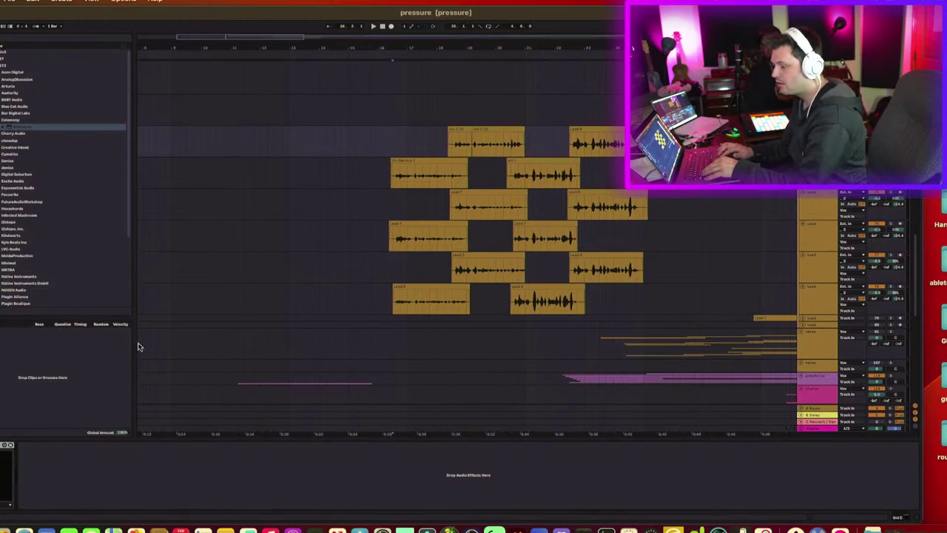
Step: Go back to the Synth group's Vital track and reopen its sustained chord clip at bar 17
scroll(142, 350, "up", 10)
scroll(142, 348, "up", 8)
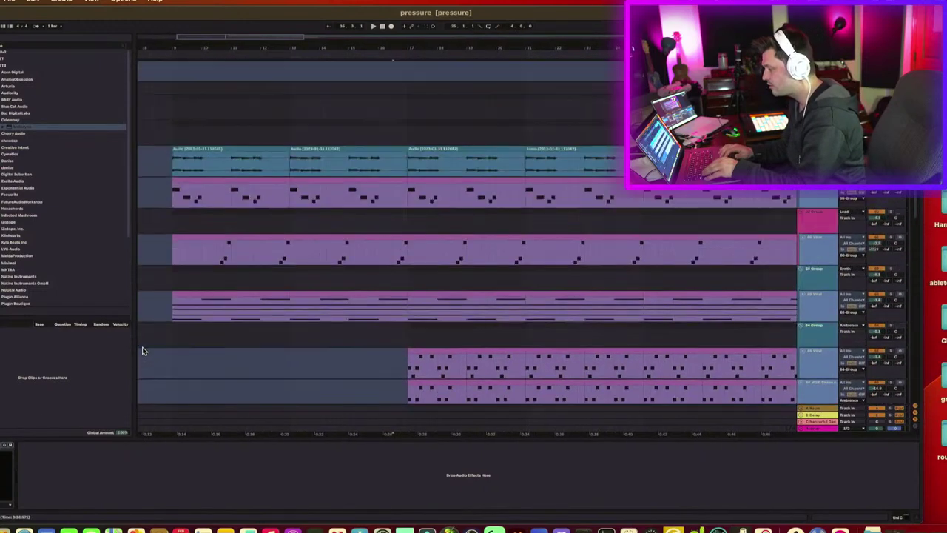
double_click(422, 291)
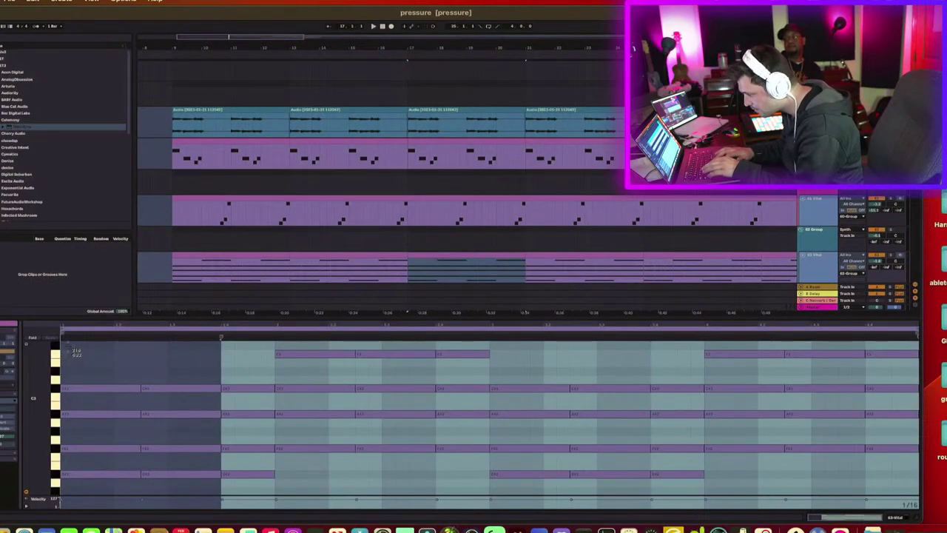
Step: Try to capture the clip's opening chord notes as a screenshot and drop the captured image out of its floating thumbnail
left_click_drag(67, 346, 371, 488)
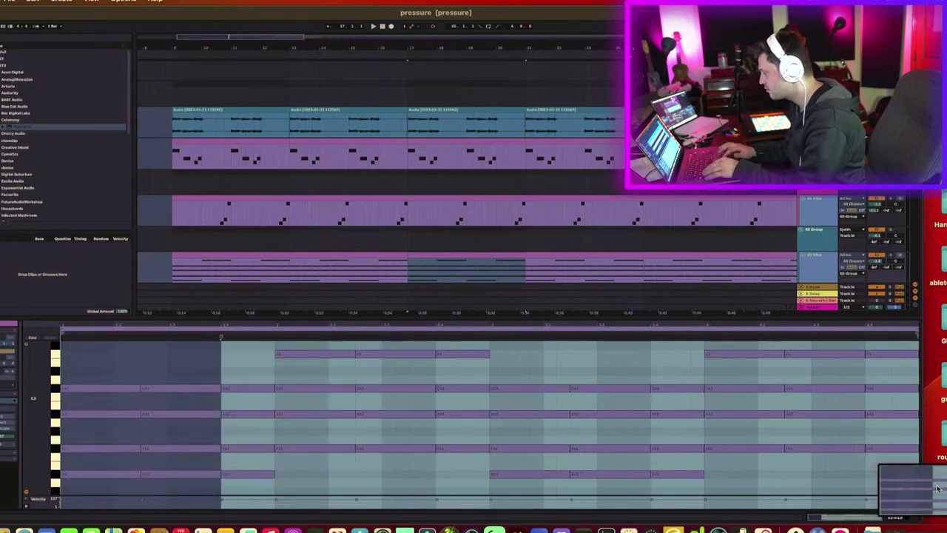
left_click_drag(914, 490, 148, 354)
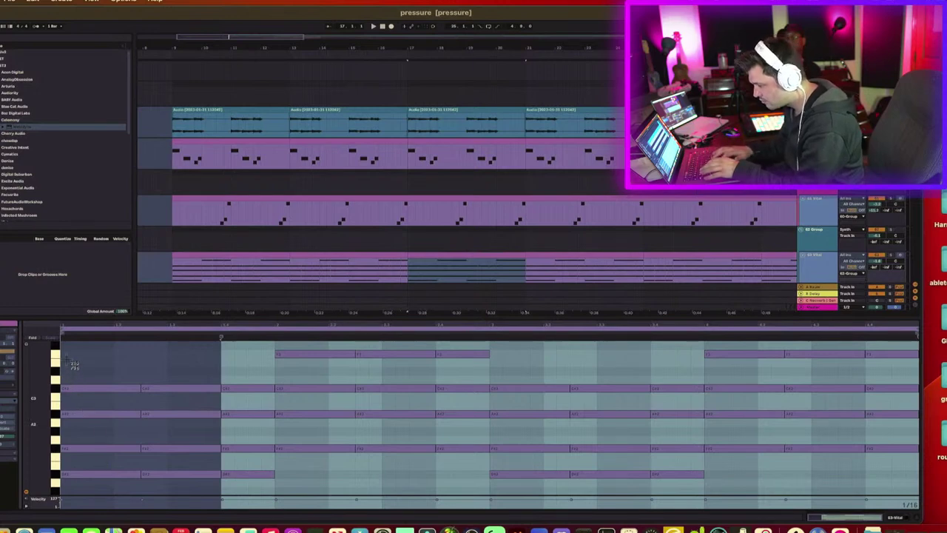
left_click_drag(386, 524, 387, 488)
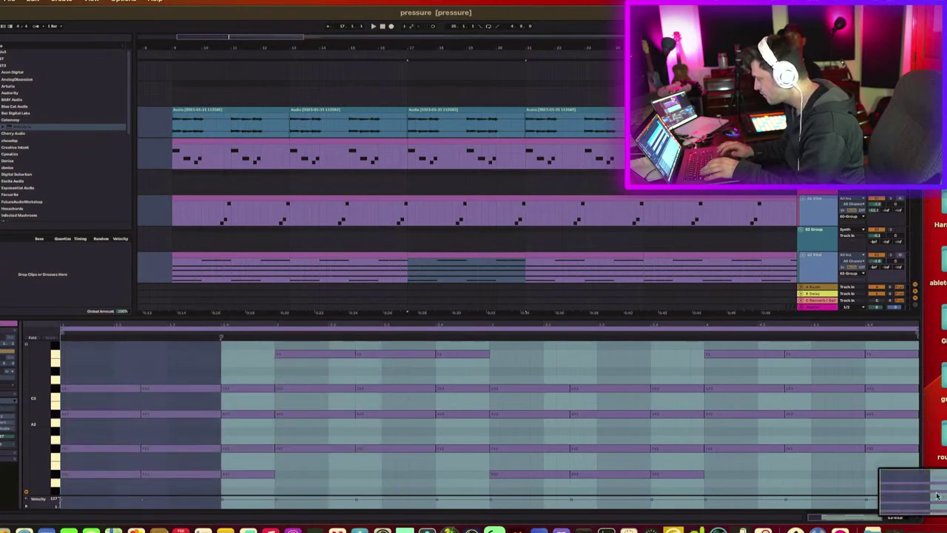
left_click_drag(937, 496, 575, 300)
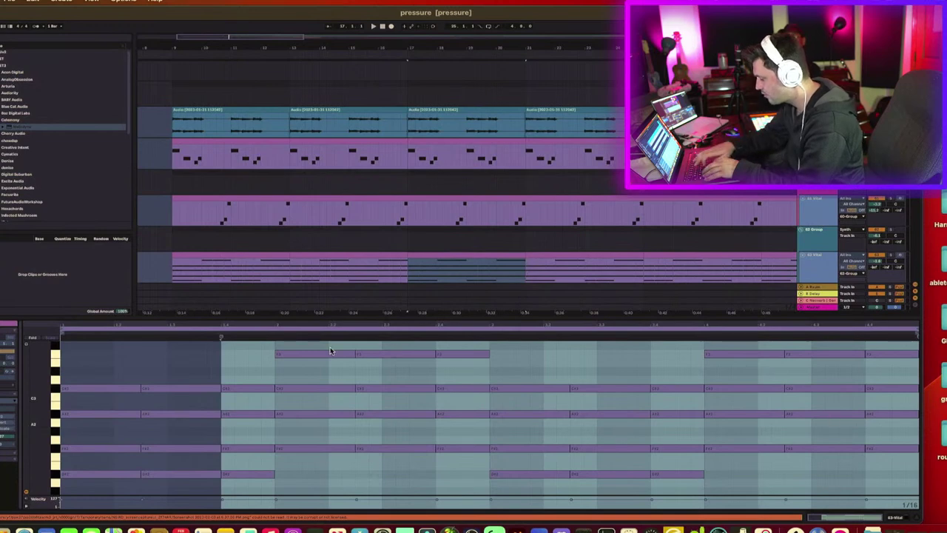
Step: Capture a fresh screenshot of the clip's opening chord notes, from the highest to the lowest pitch, and check it in the preview
left_click_drag(71, 349, 364, 496)
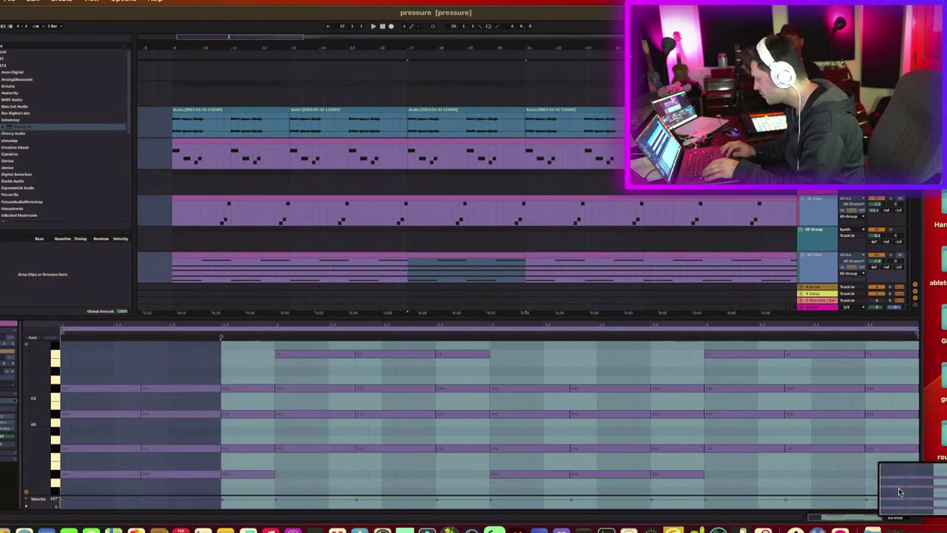
left_click(900, 491)
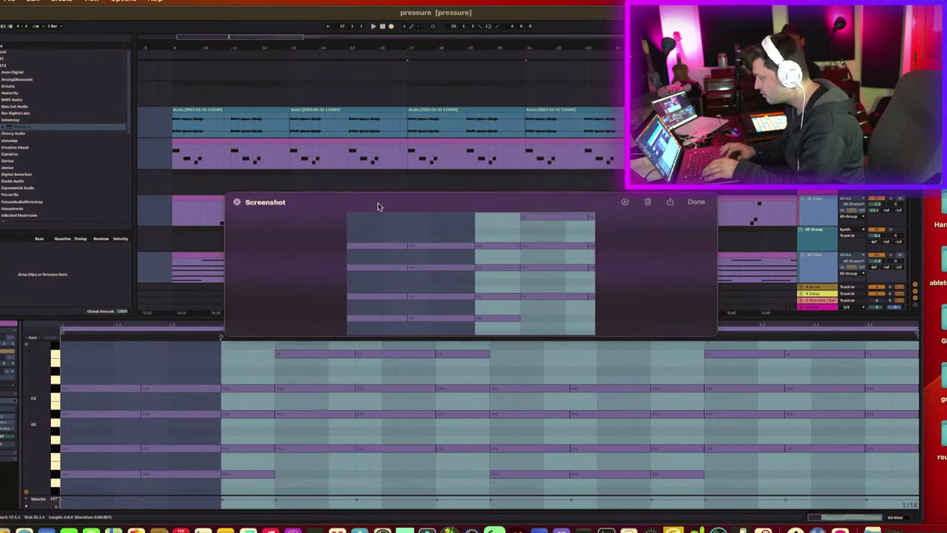
key("Escape")
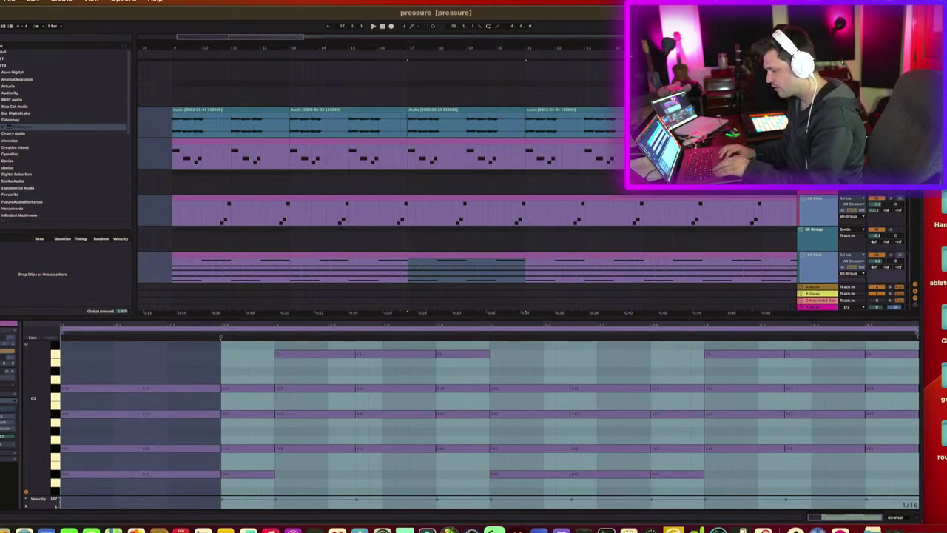
key("super+Tab")
left_click_drag(161, 160, 77, 160)
key("super+Tab")
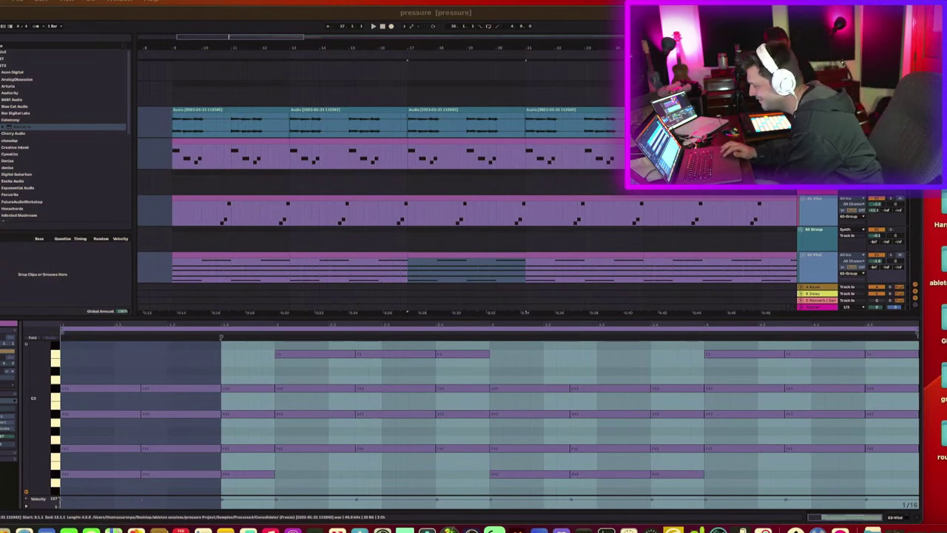
Step: Set the playback start on the uppermost vocal track at the beginning of the earliest vocal clip and bring up the Melodyne editor
scroll(436, 222, "down", 5)
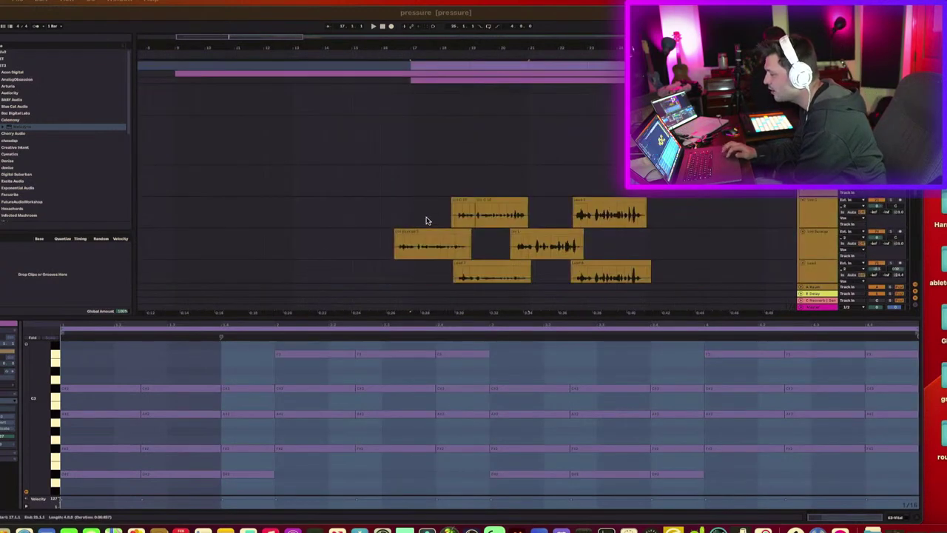
left_click(430, 223)
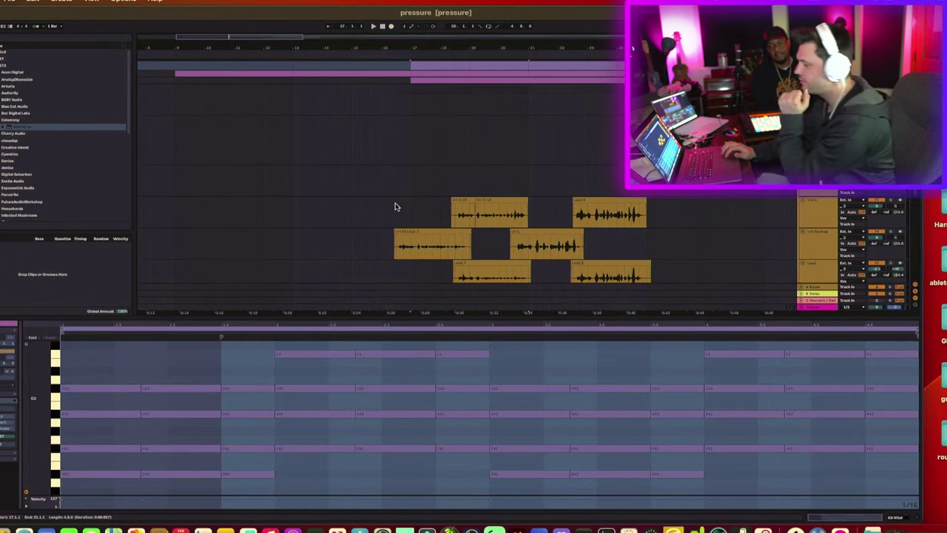
left_click(395, 212)
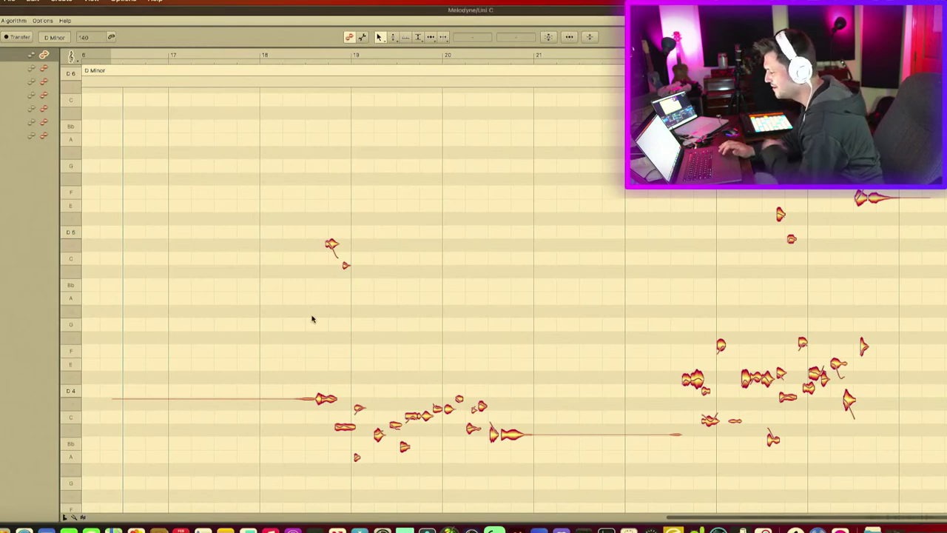
Step: Select all of the first track's notes with the Pitch Tool active and enable the second track for editing alongside it
left_click(312, 319)
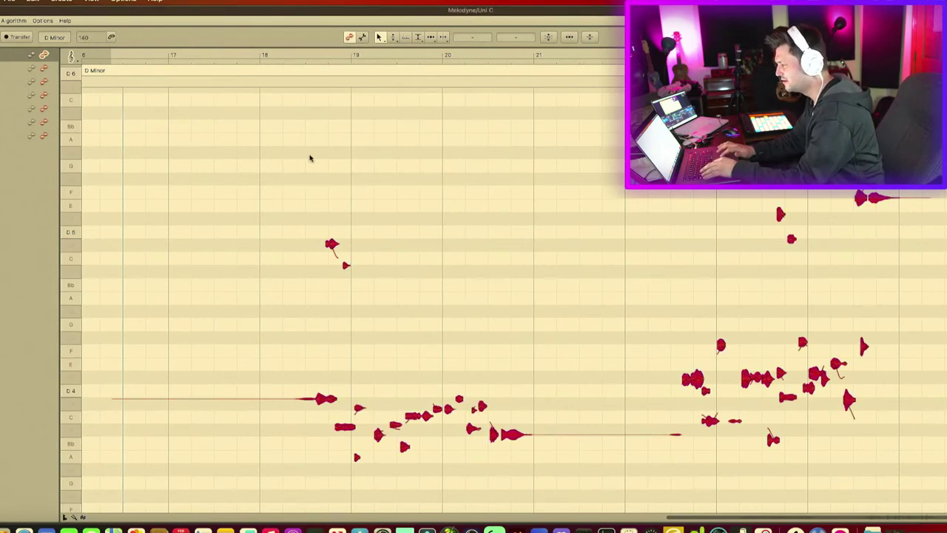
left_click(393, 37)
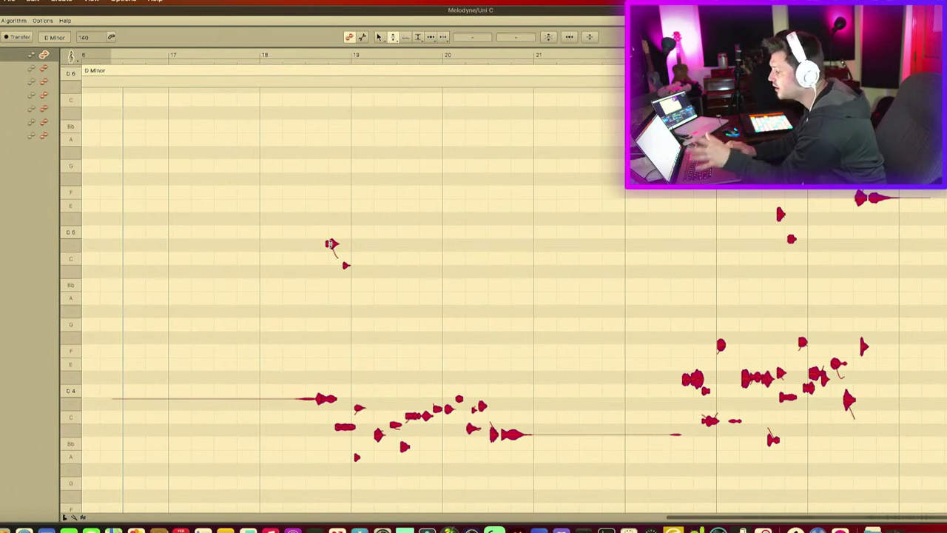
left_click(44, 68)
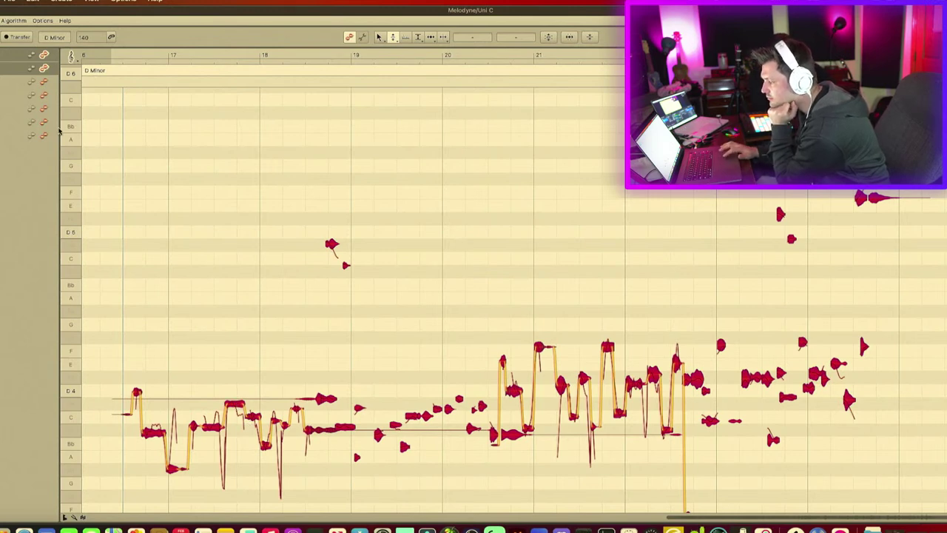
Step: Run Analyze Keys on the vocals to detect the song's key
left_click(76, 59)
left_click(77, 60)
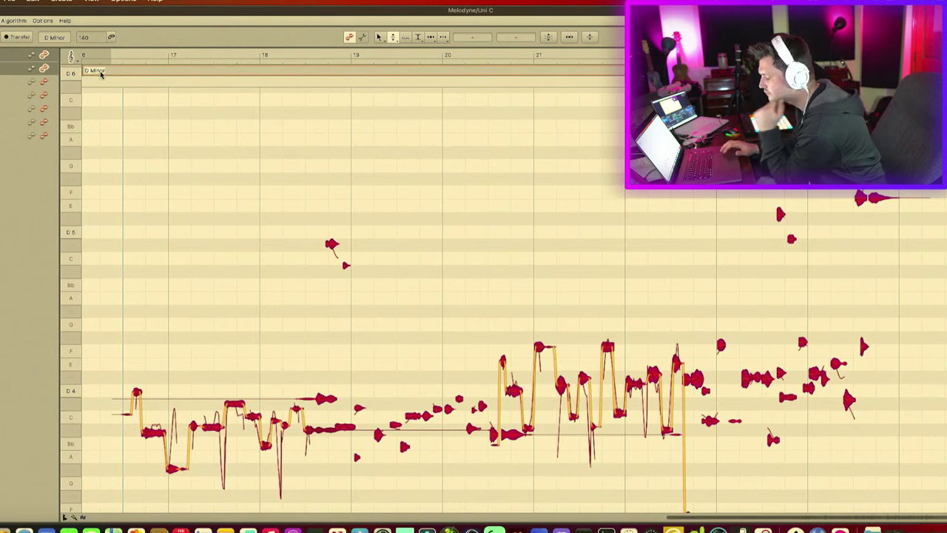
left_click(69, 55)
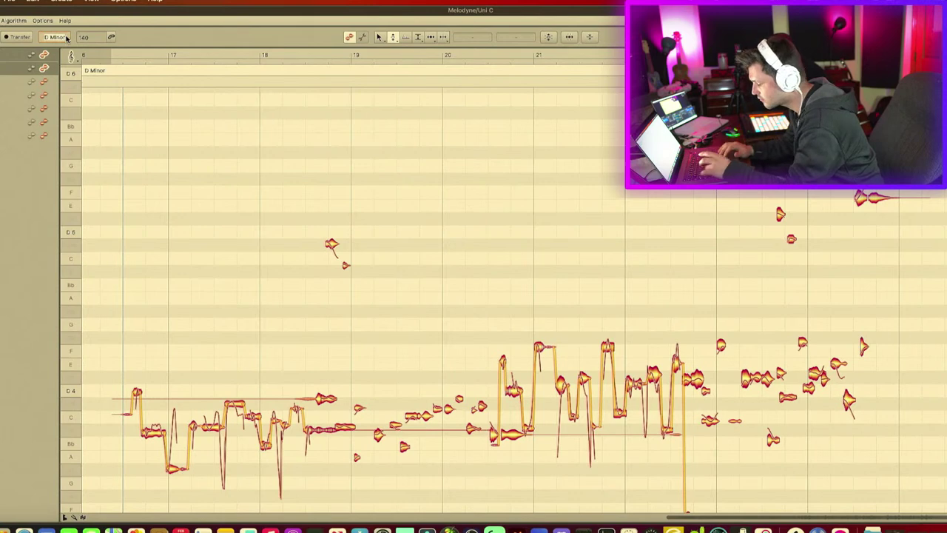
left_click(11, 22)
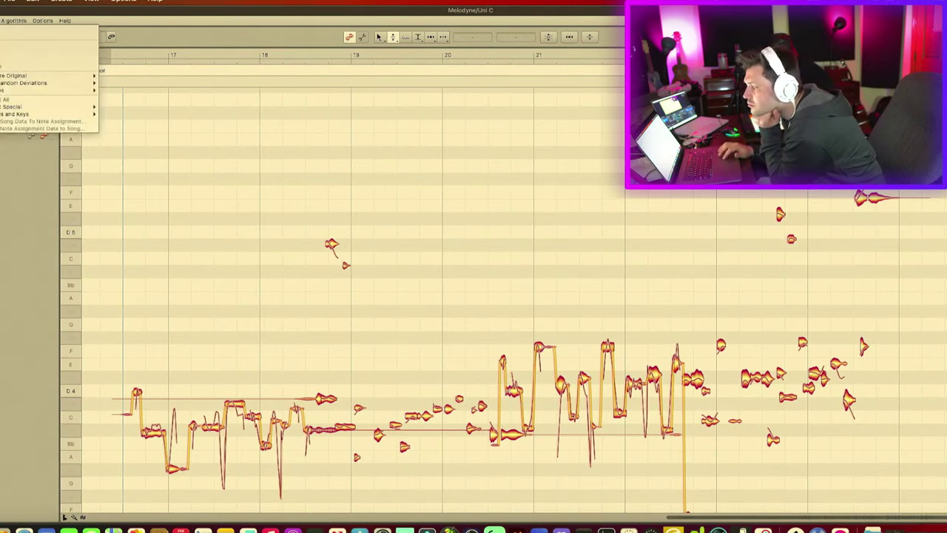
left_click(6, 46)
left_click(4, 20)
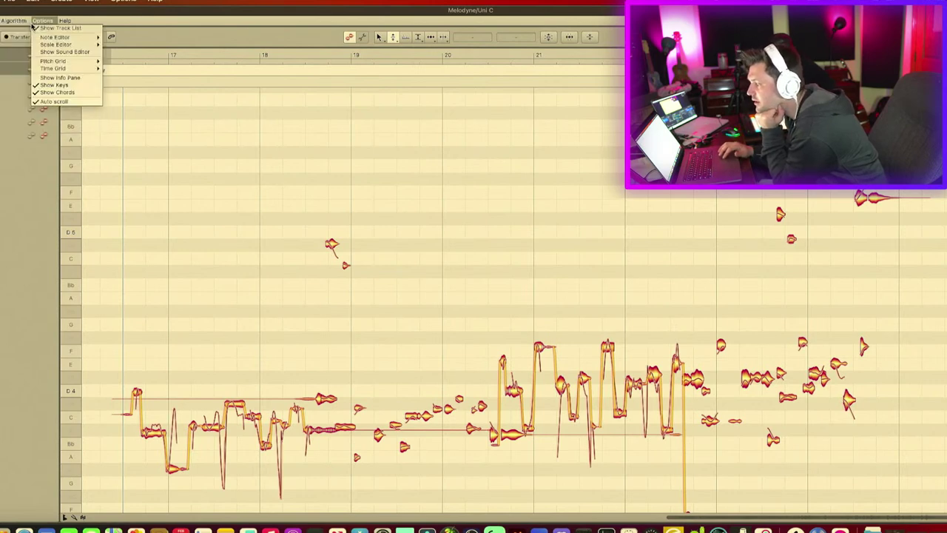
mouse_move(20, 116)
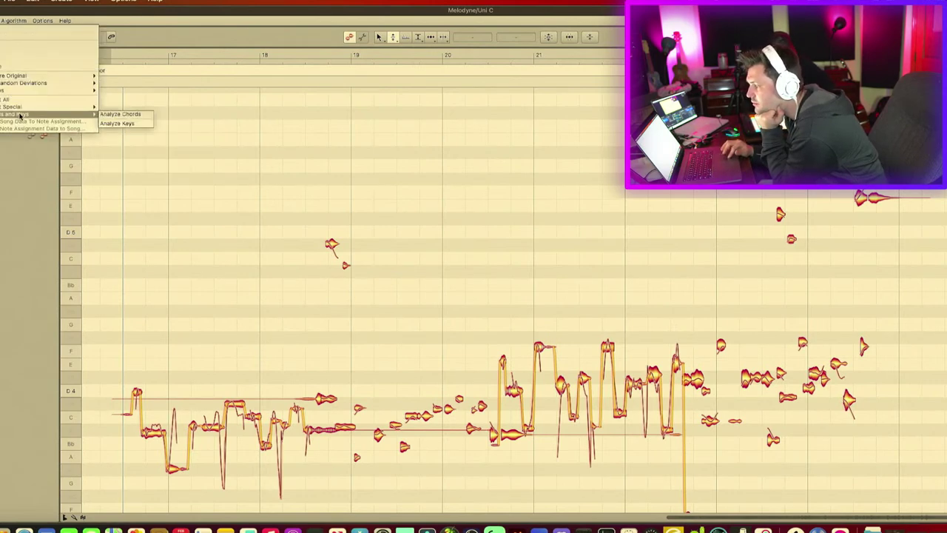
left_click(118, 124)
Step: Inspect the B Minor and Eb Minor key sections and set Eb Minor as the key of the whole passage
left_click(104, 72)
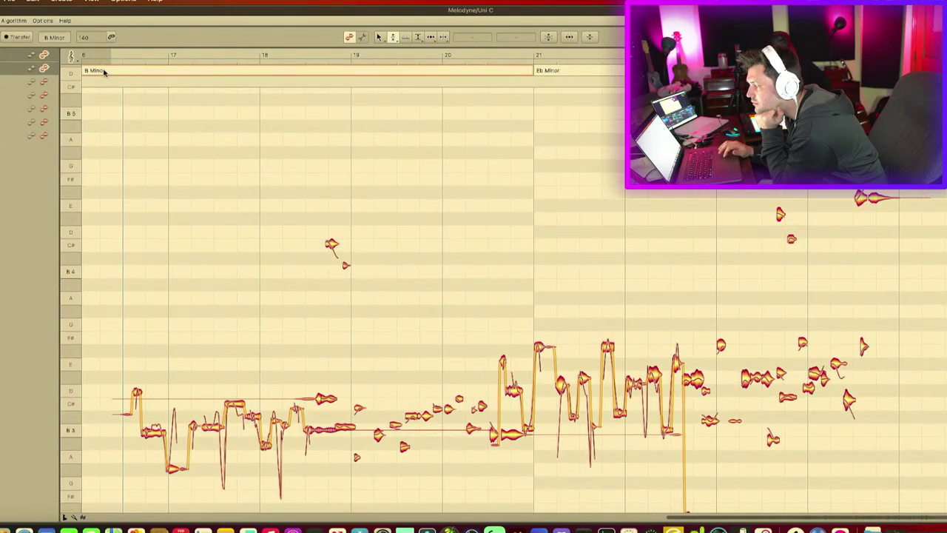
left_click(562, 72)
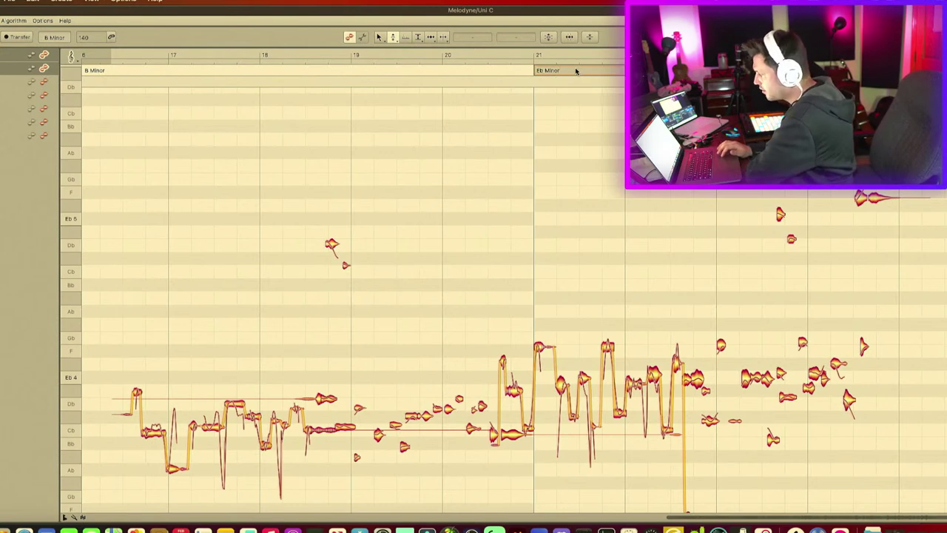
left_click(116, 69)
left_click(57, 37)
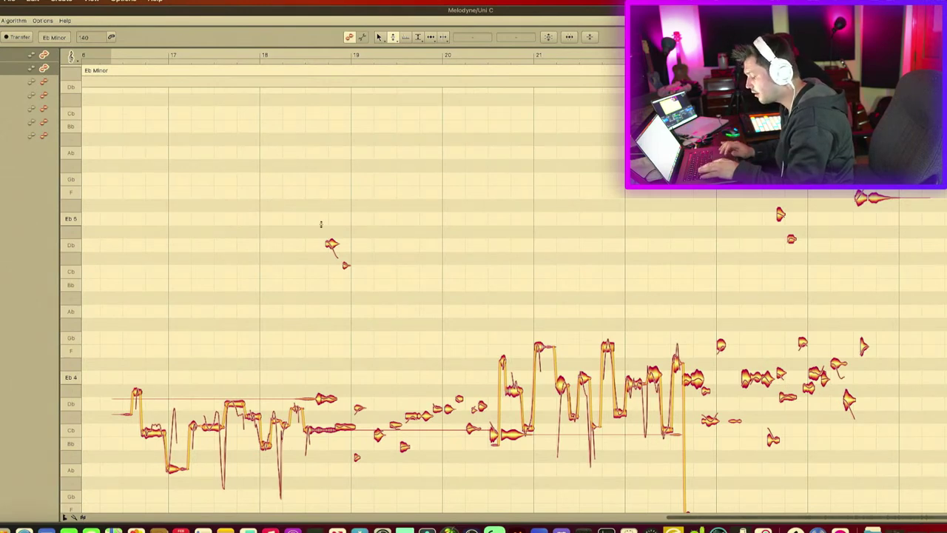
Step: Snap all notes of both vocal tracks to the nearest Eb Minor scale pitches and play back the result
key("super+a")
double_click(331, 244)
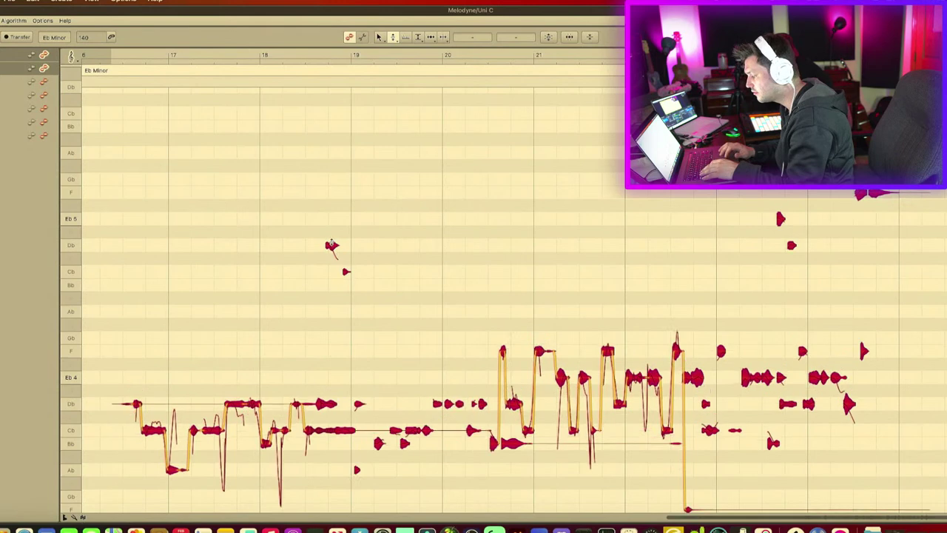
key("space")
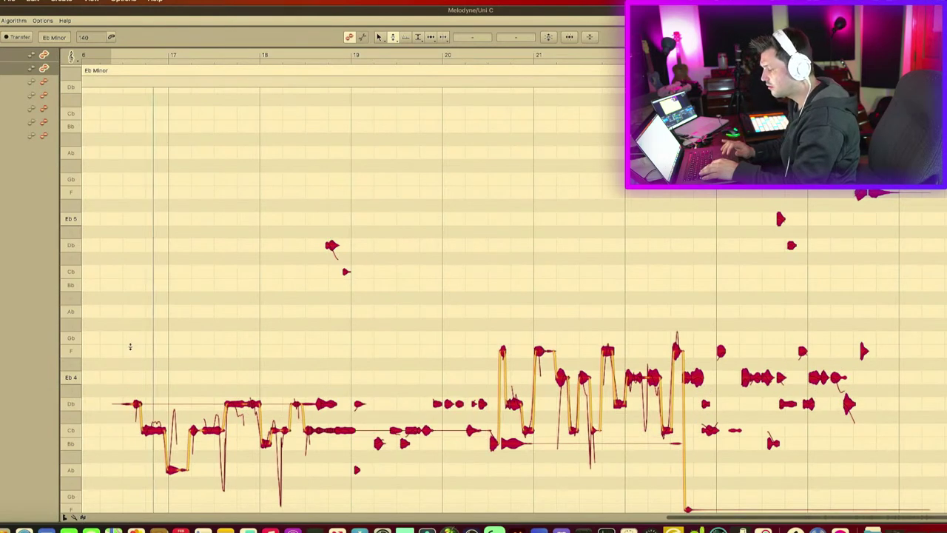